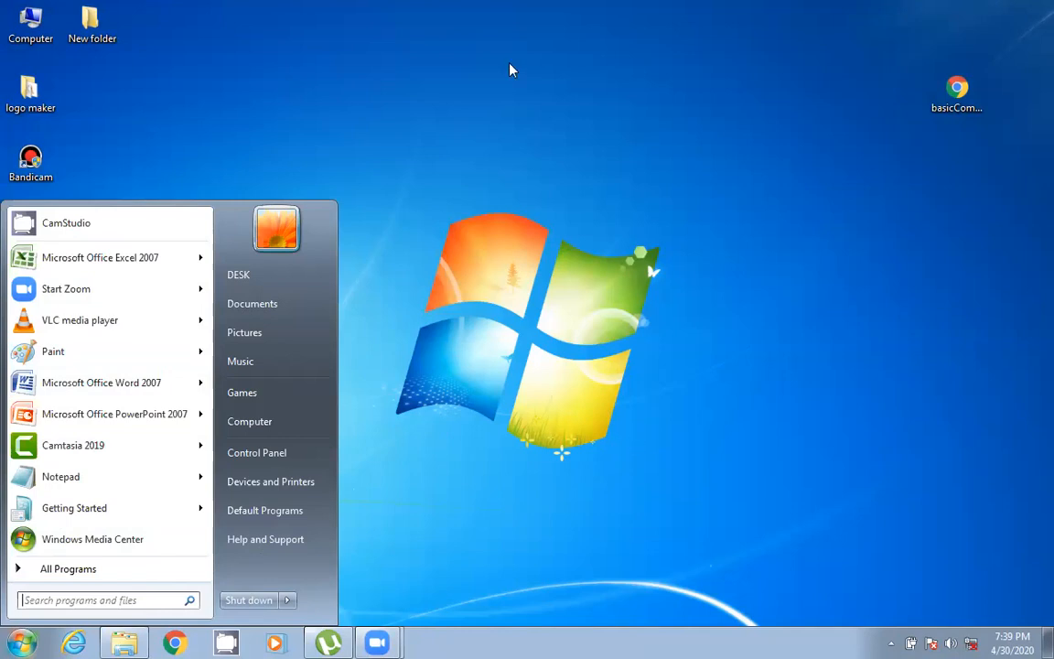
# - Open Microsoft Office Word 2007 from the Start menu's Microsoft Office program folder, then close it
pyautogui.click(20, 638)
pyautogui.click(20, 640)
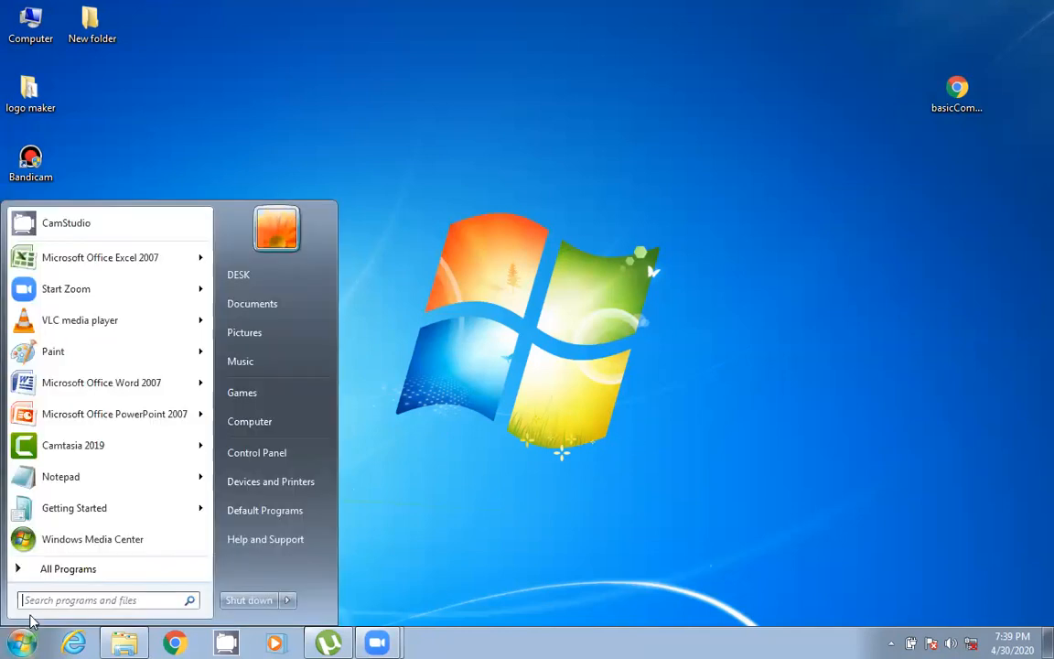
pyautogui.click(63, 571)
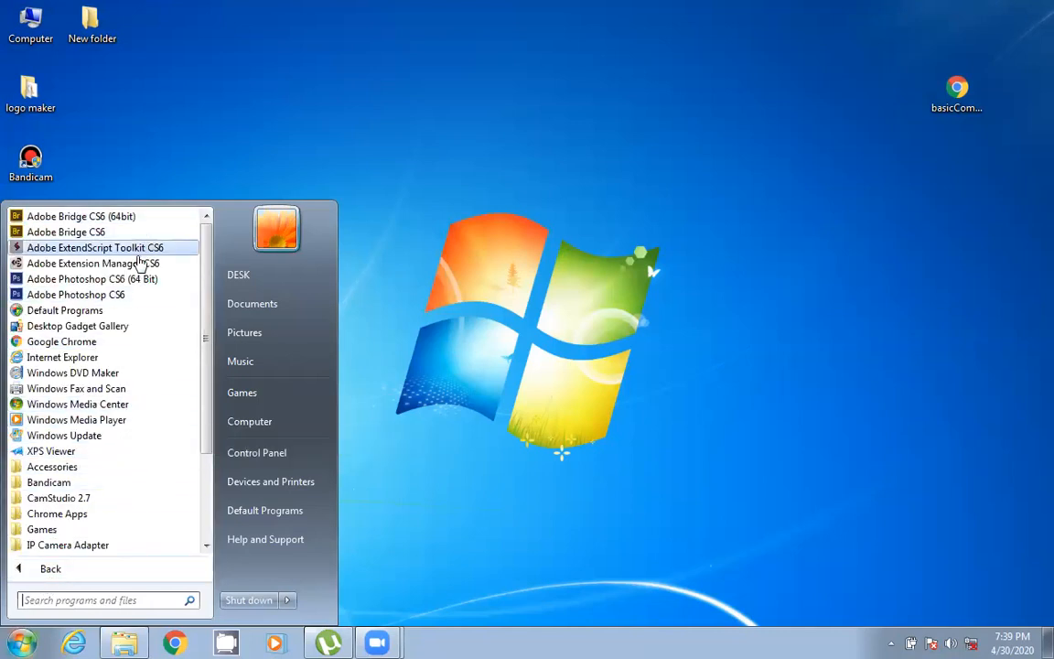
pyautogui.scroll(-3, 117, 529)
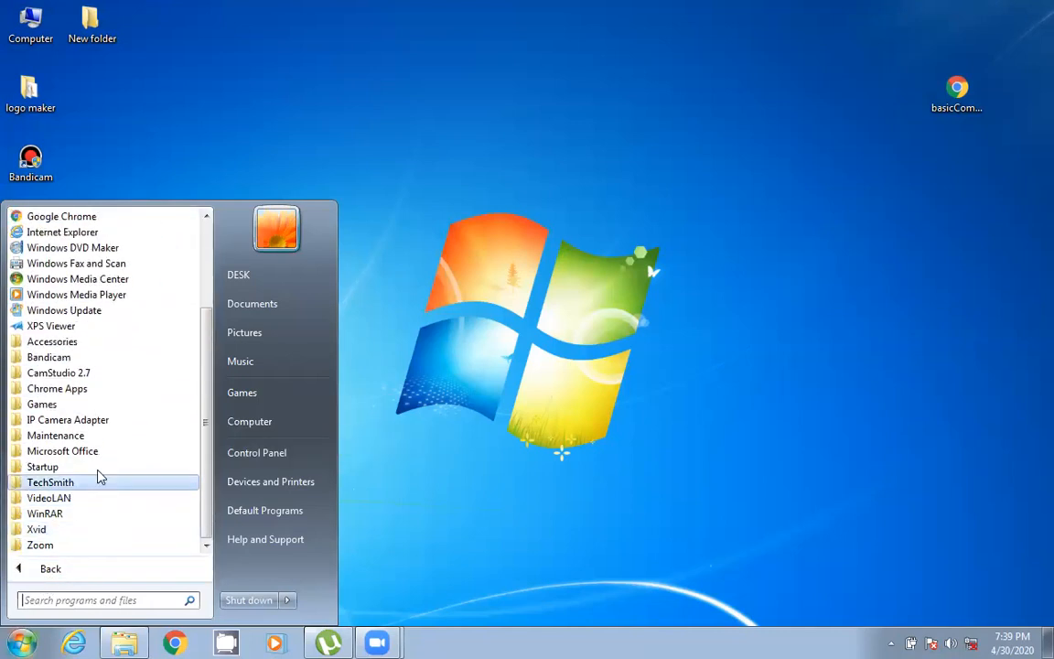
pyautogui.click(103, 451)
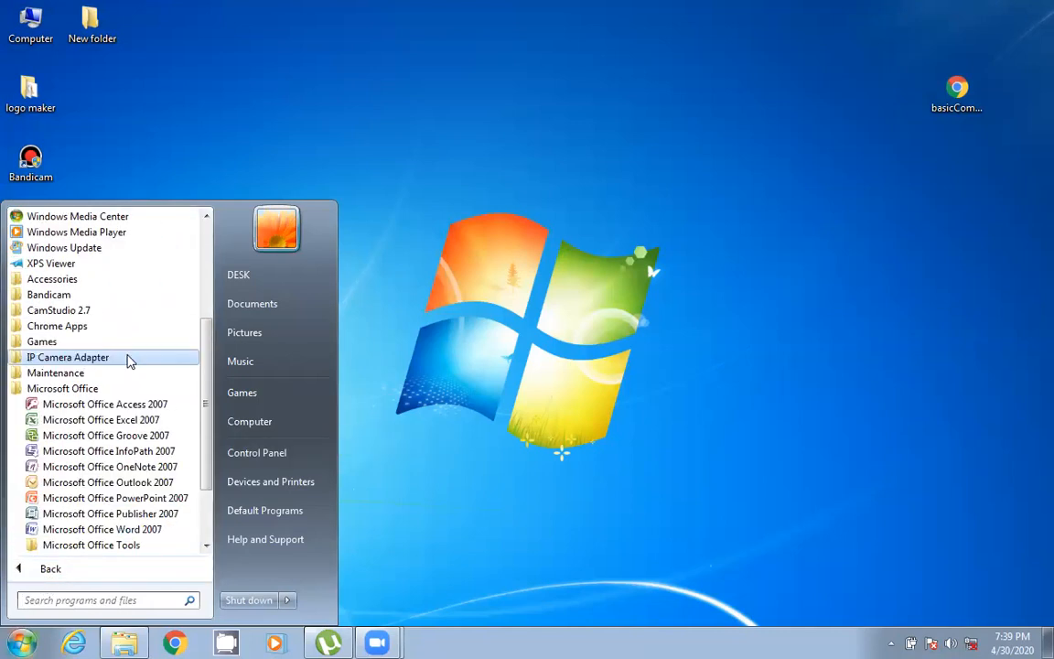
pyautogui.click(135, 531)
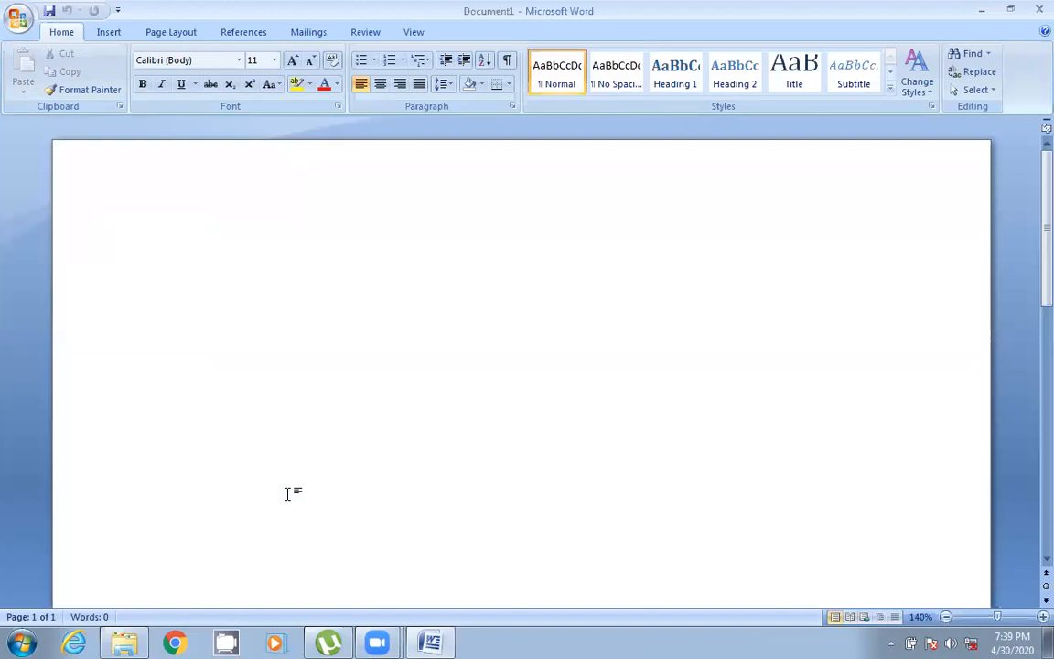
pyautogui.click(1032, 10)
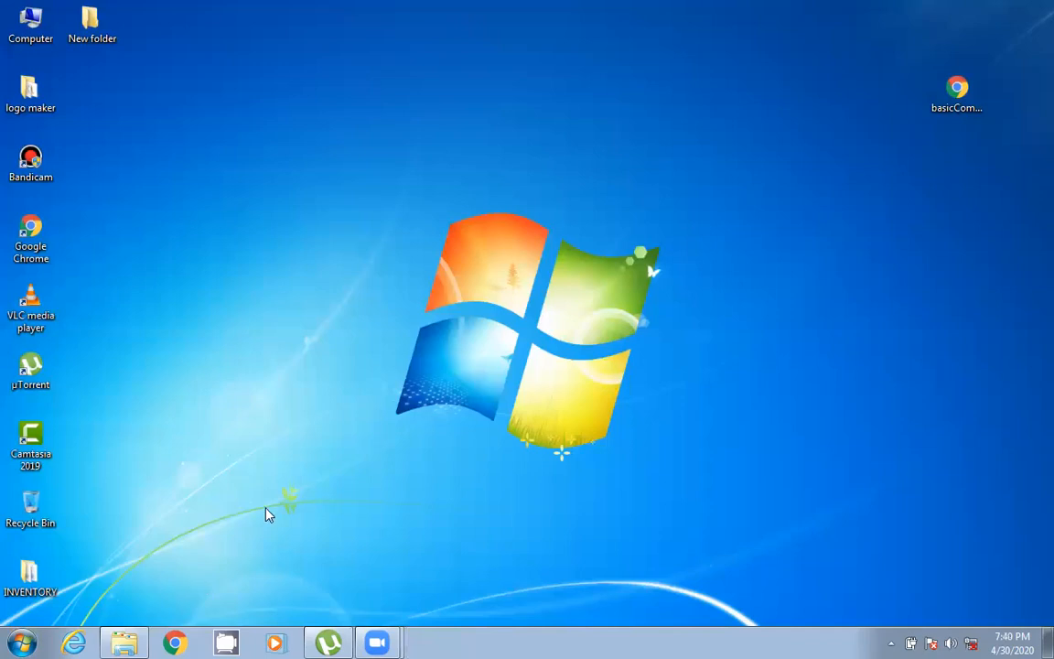
# - Launch Word by running winword from the Run dialog
pyautogui.press('super+r')
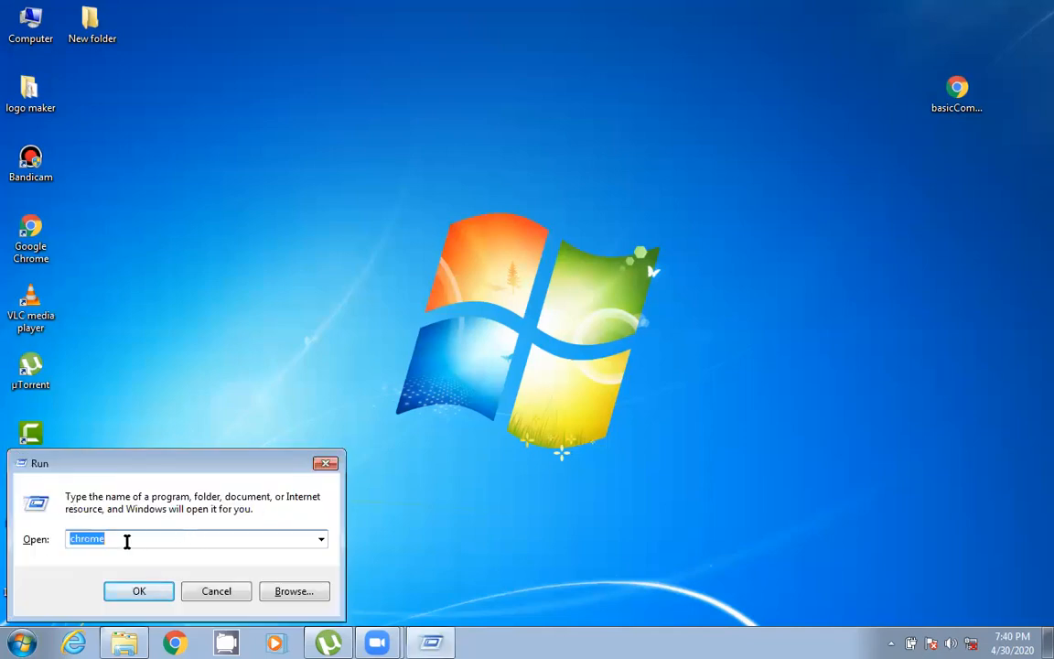
pyautogui.press('BackSpace')
pyautogui.write('winword')
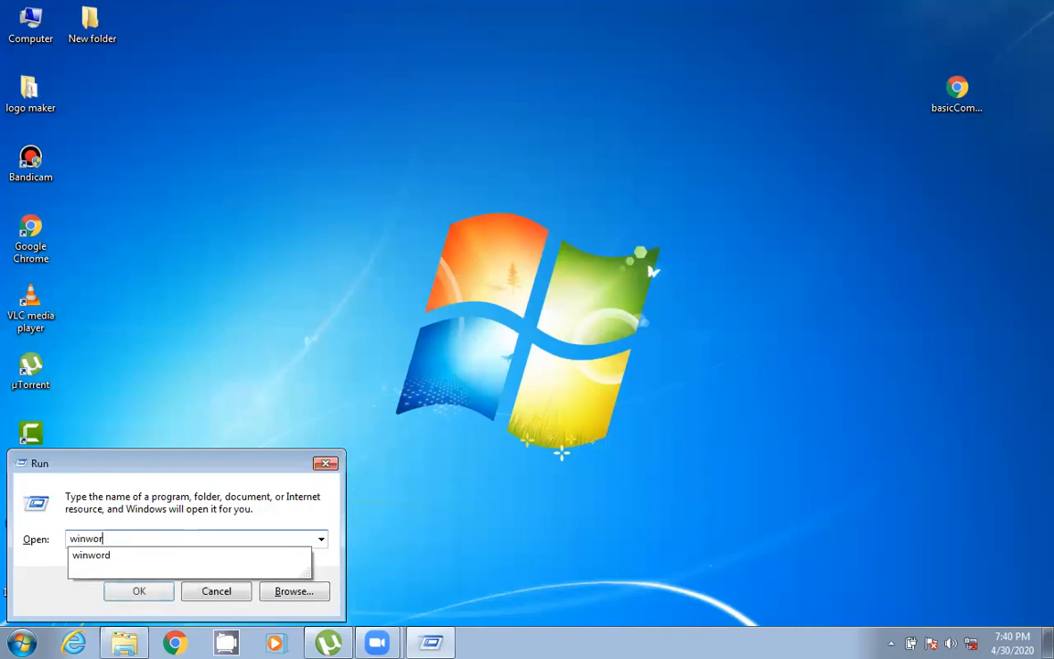
pyautogui.click(153, 593)
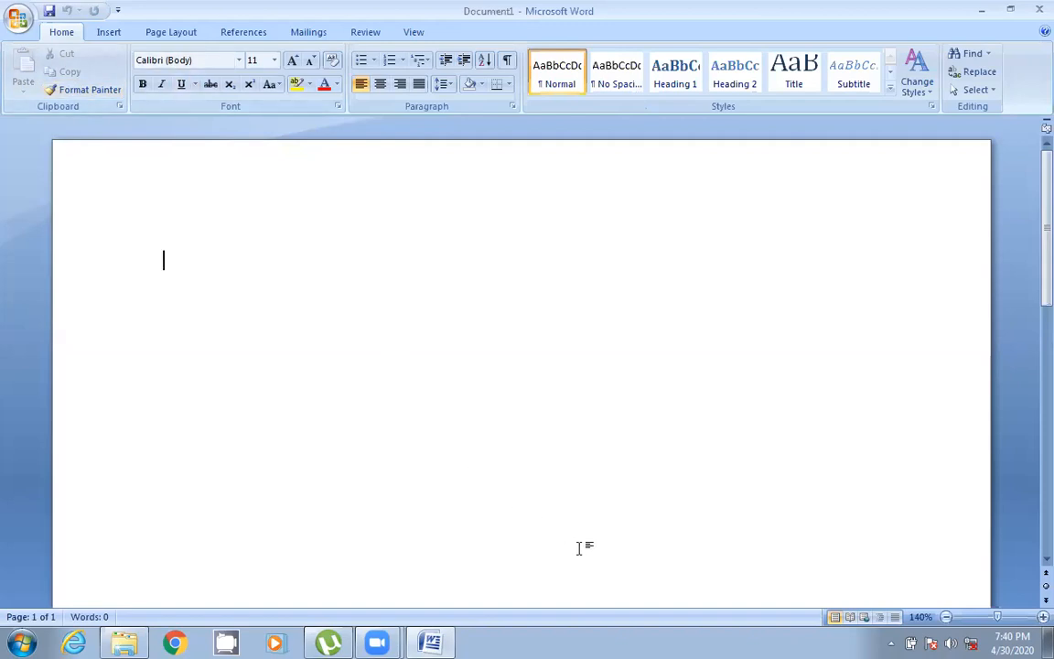
# - Create a new blank document, then restore and re-maximize its window
pyautogui.click(19, 18)
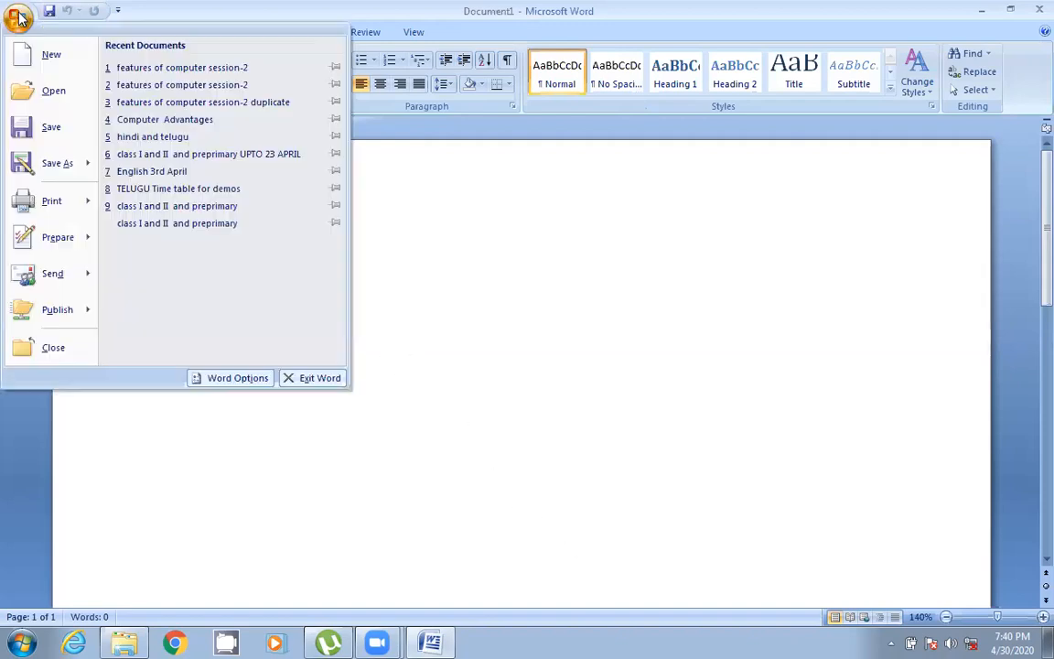
pyautogui.click(50, 56)
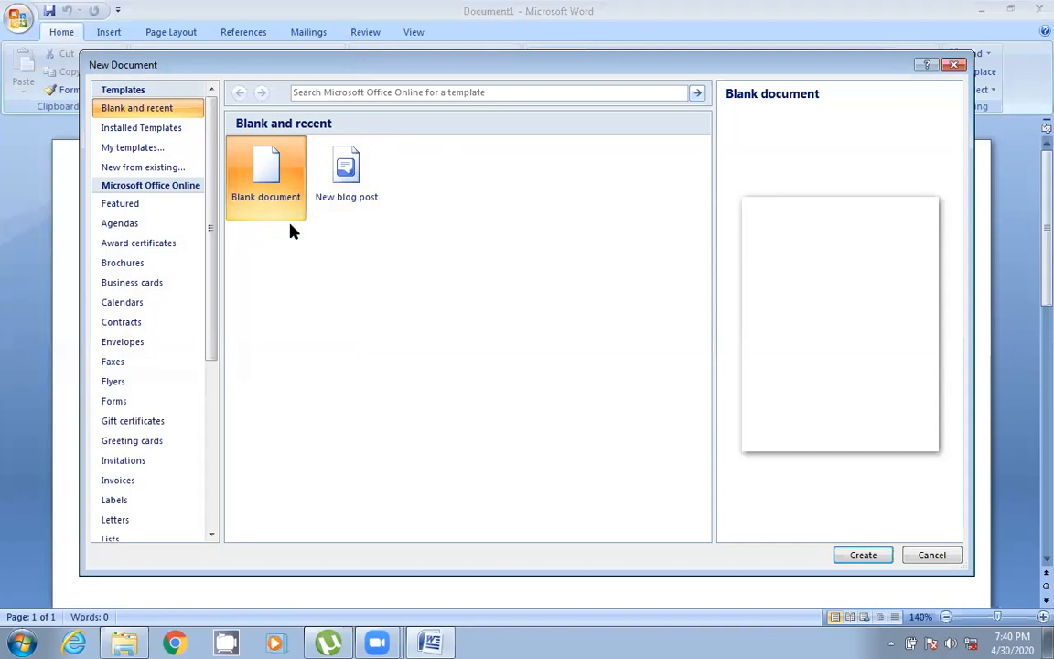
pyautogui.click(863, 556)
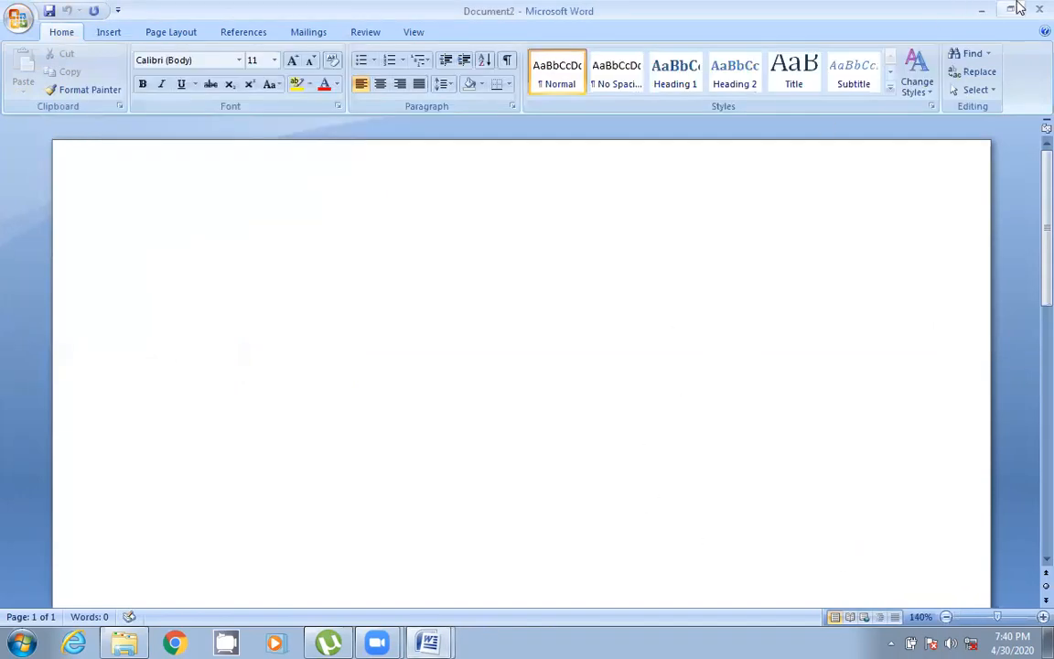
pyautogui.click(1014, 10)
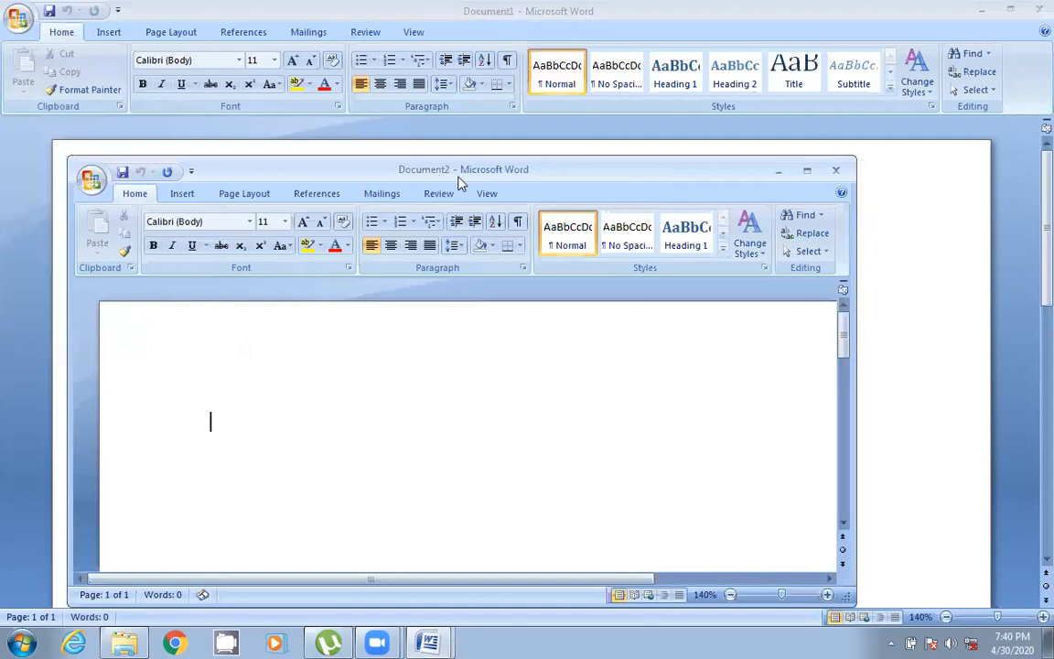
pyautogui.click(809, 171)
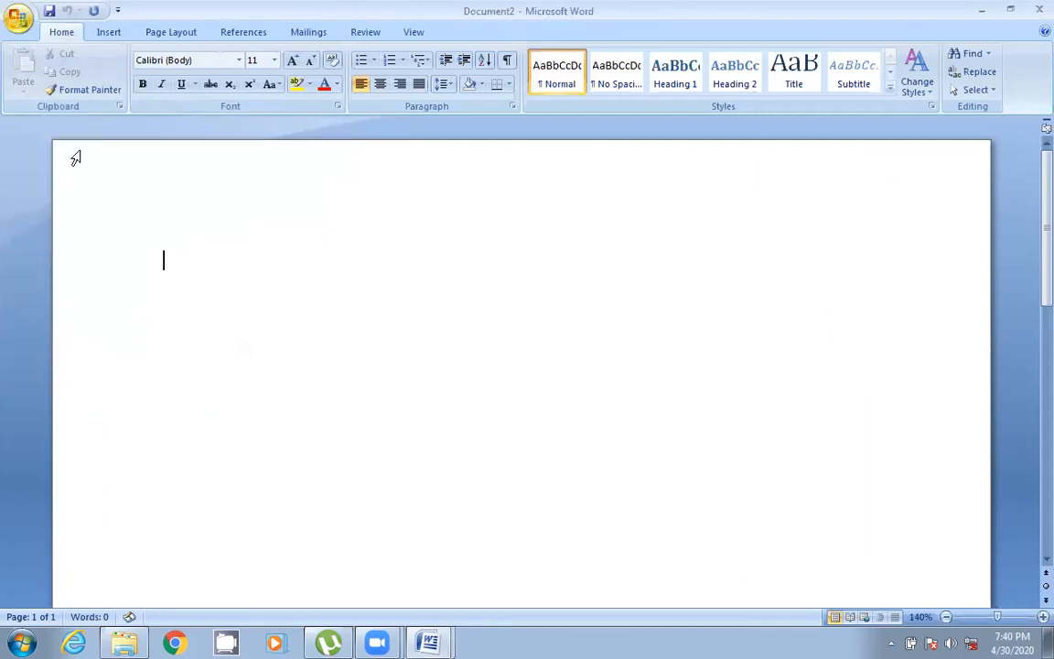
# - Create another new blank document and maximize its window
pyautogui.click(19, 20)
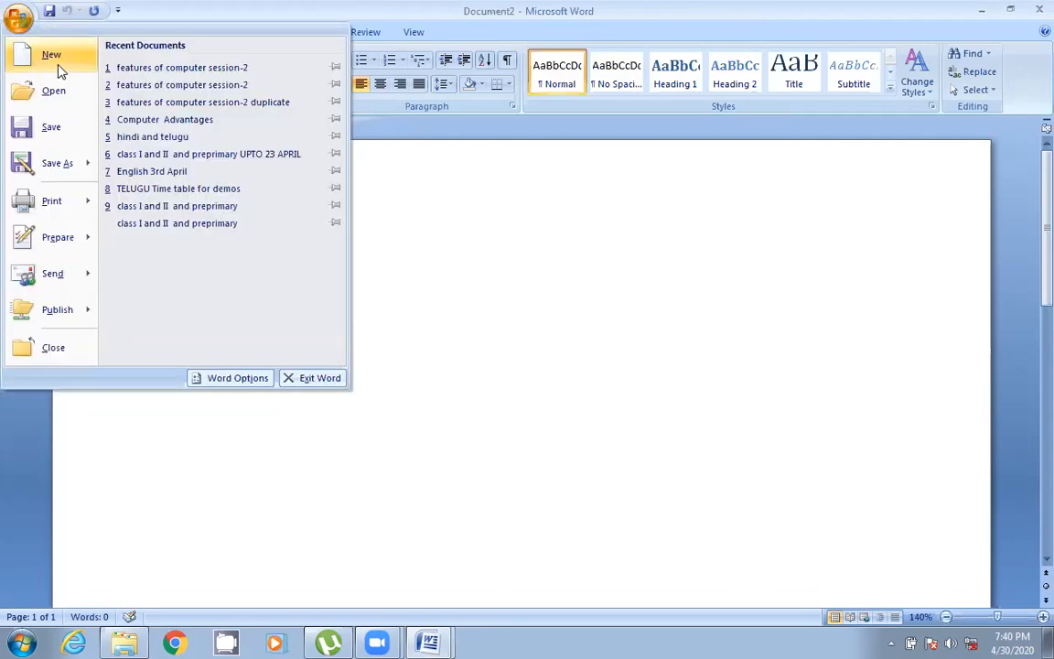
pyautogui.click(58, 62)
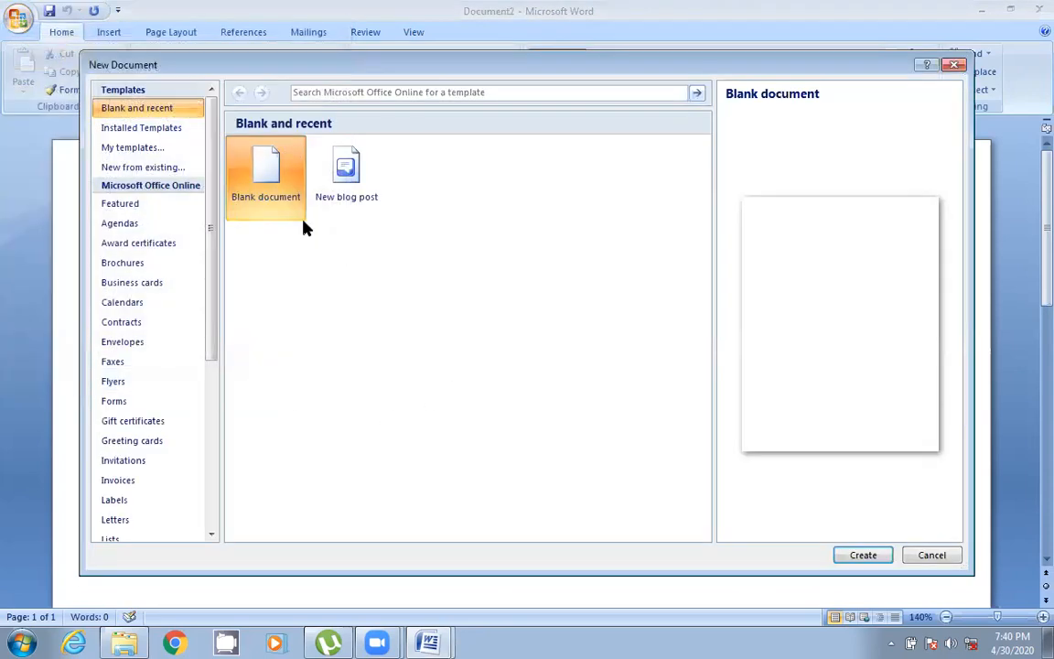
pyautogui.click(863, 555)
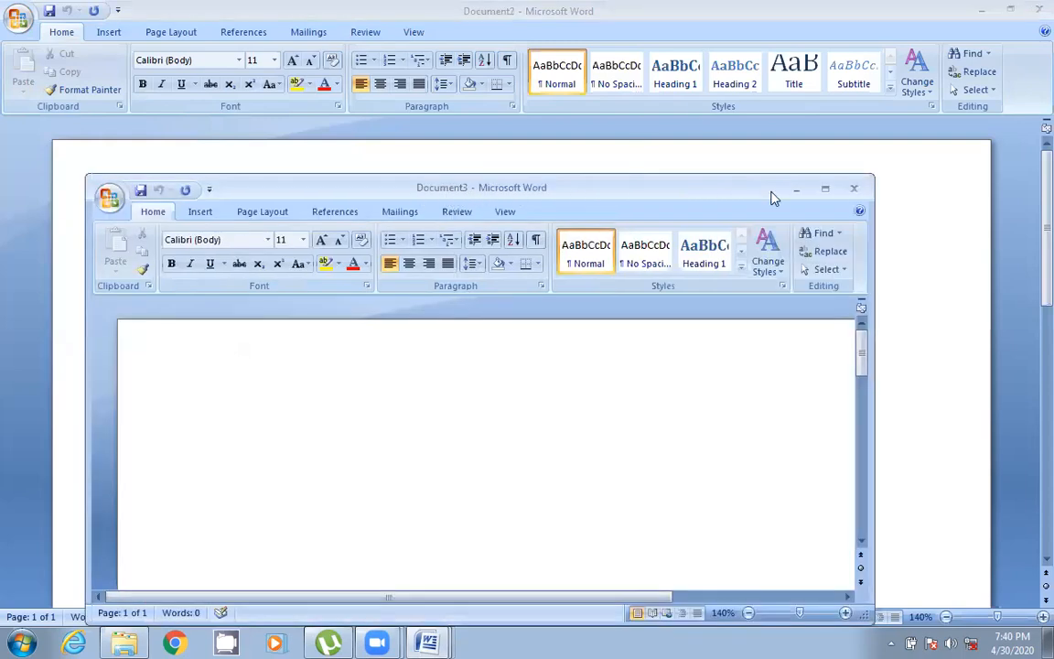
pyautogui.click(826, 190)
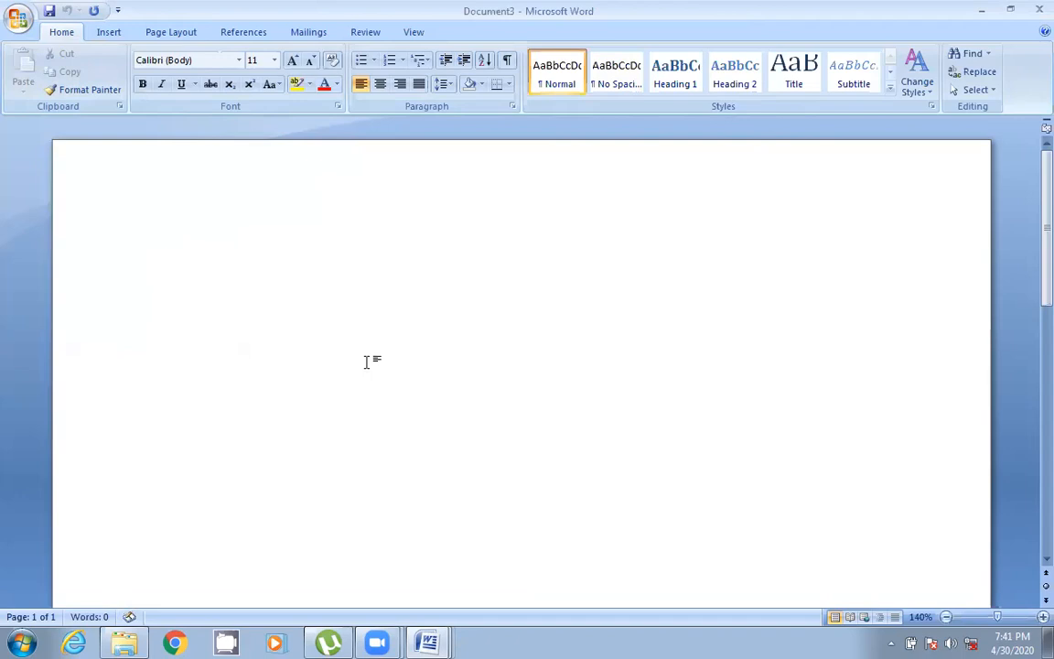
# - Type the heading Fundamentals of computer on the first line, correcting typos
pyautogui.write('fundamentaqs')
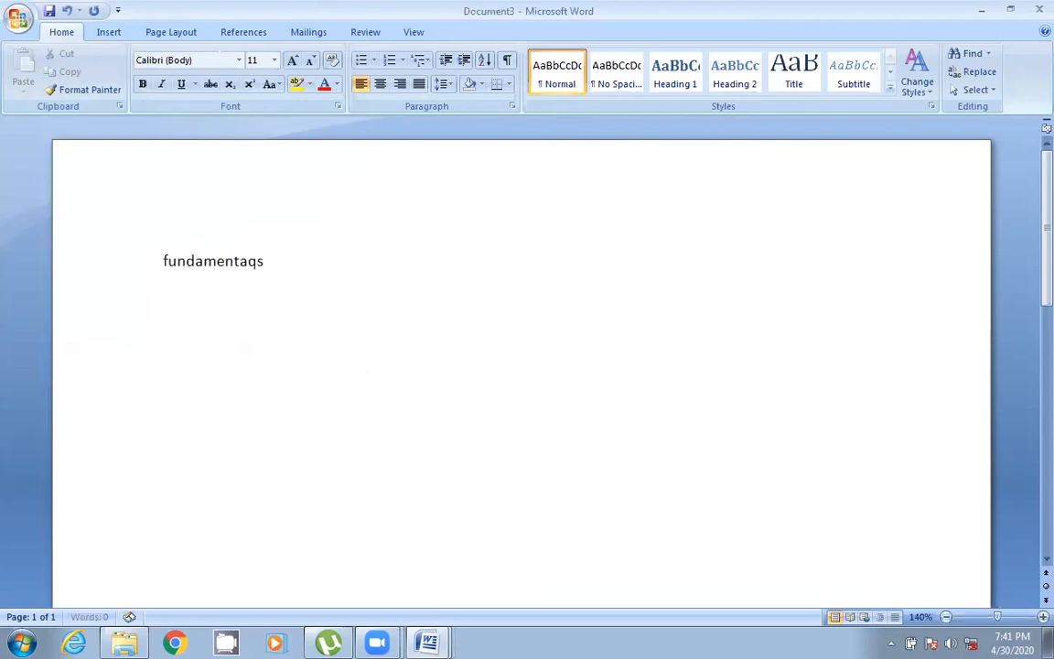
pyautogui.press('BackSpace')
pyautogui.press('BackSpace')
pyautogui.press('BackSpace')
pyautogui.press('BackSpace')
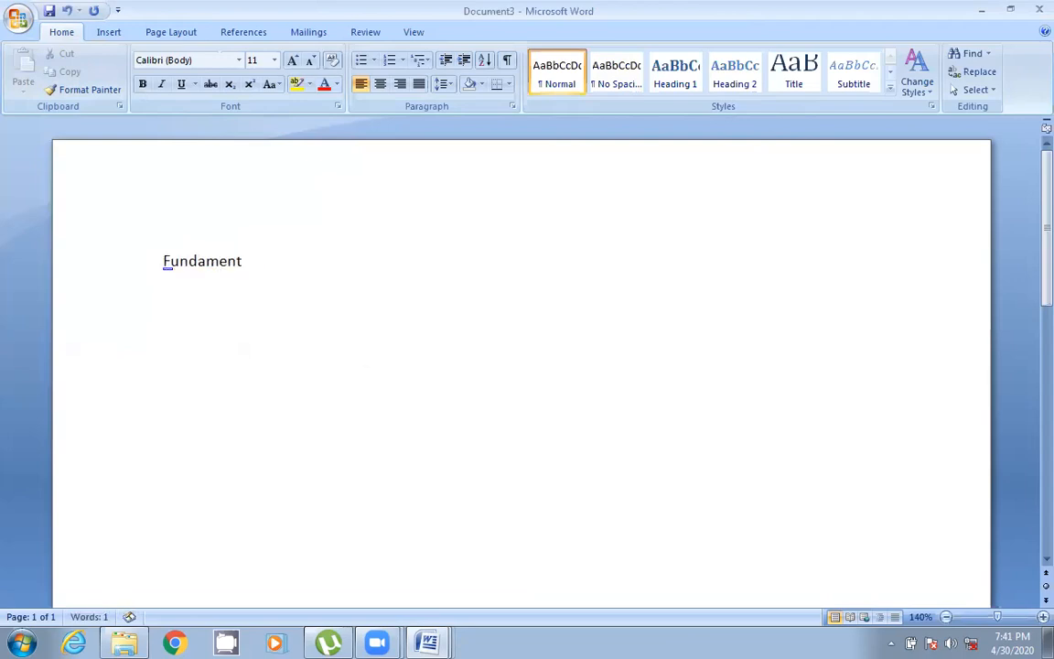
pyautogui.press('BackSpace')
pyautogui.press('BackSpace')
pyautogui.press('BackSpace')
pyautogui.press('BackSpace')
pyautogui.press('BackSpace')
pyautogui.press('BackSpace')
pyautogui.press('BackSpace')
pyautogui.press('BackSpace')
pyautogui.write('und')
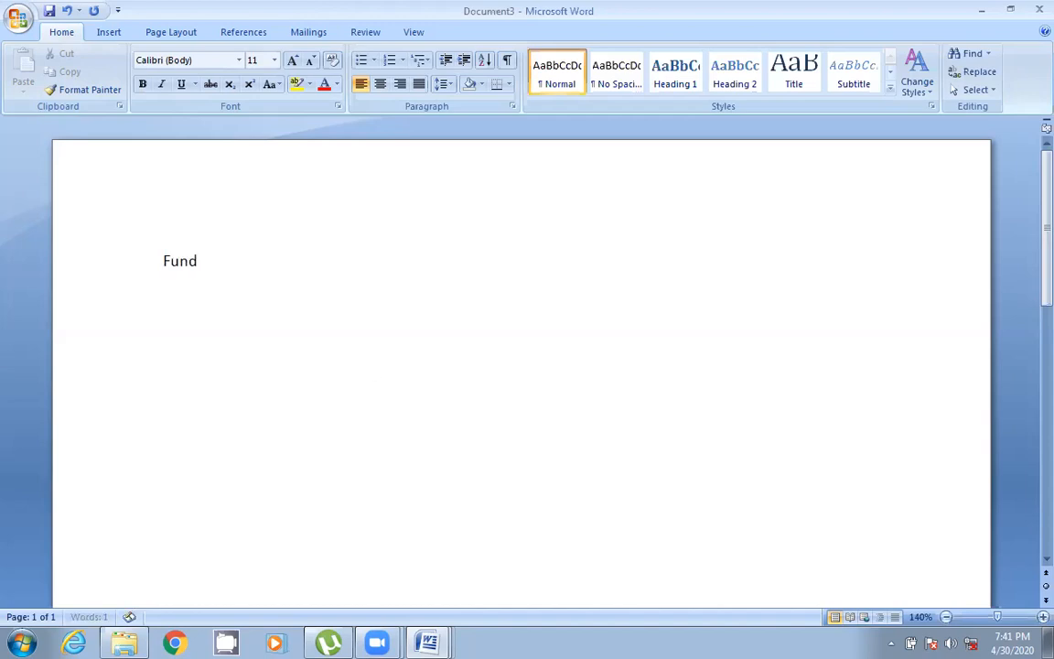
pyautogui.write('amentals of computer')
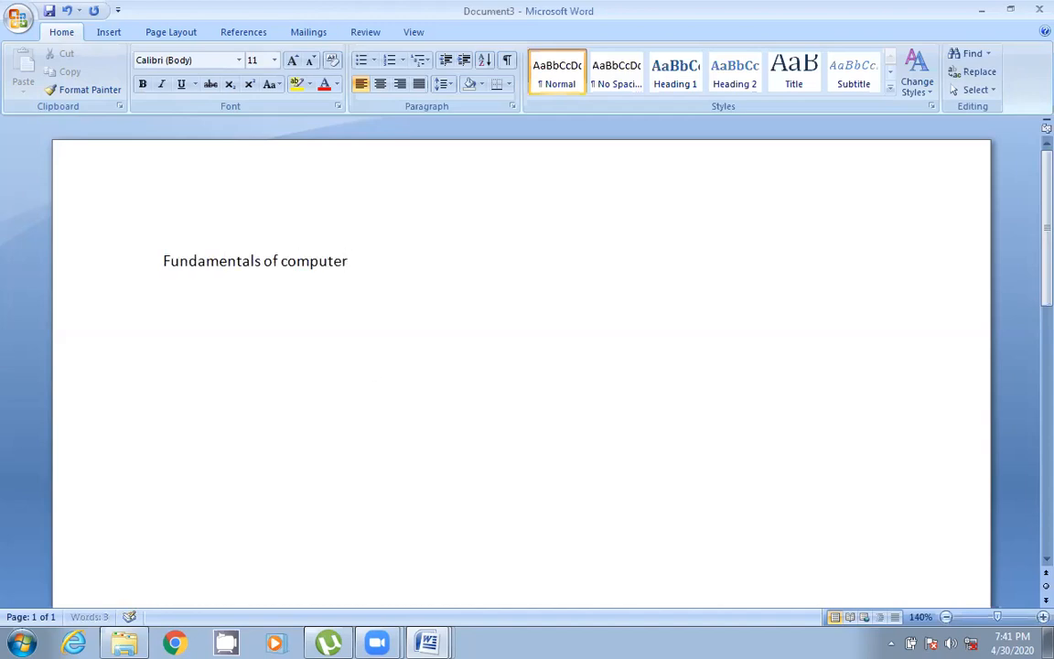
# - Add a new line reading Advantages of computer:
pyautogui.press('Return')
pyautogui.write('Advantage')
pyautogui.press('BackSpace')
pyautogui.write('s of computer')
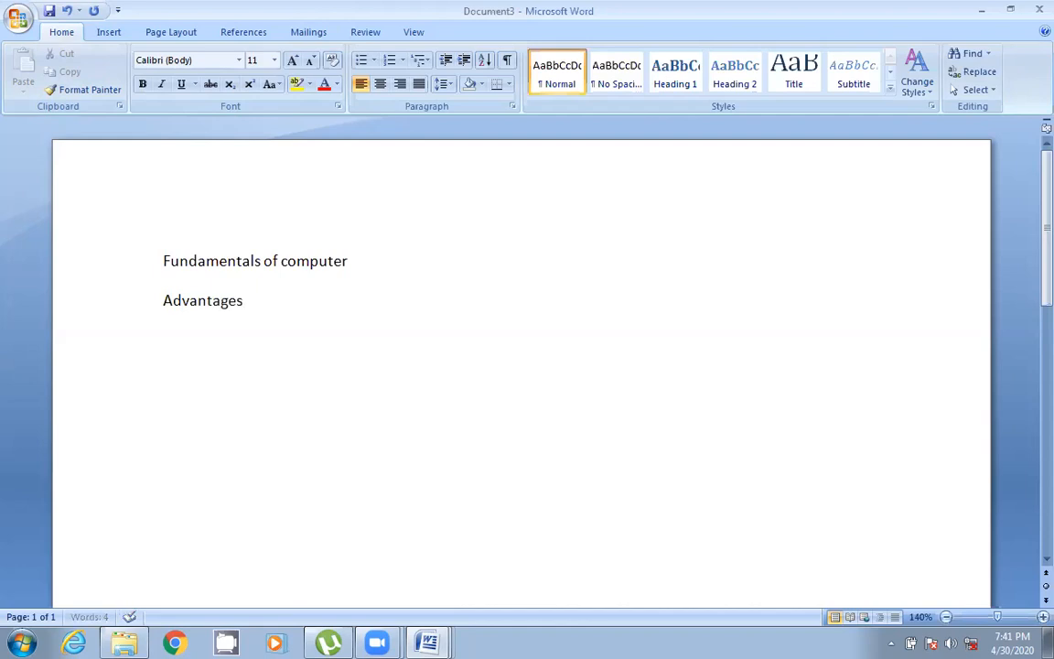
pyautogui.write(':')
# - Add the line Storage below, fixing the misspellings while typing
pyautogui.press('Return')
pyautogui.write('sotrage')
pyautogui.press('BackSpace')
pyautogui.press('BackSpace')
pyautogui.press('BackSpace')
pyautogui.press('BackSpace')
pyautogui.press('BackSpace')
pyautogui.press('BackSpace')
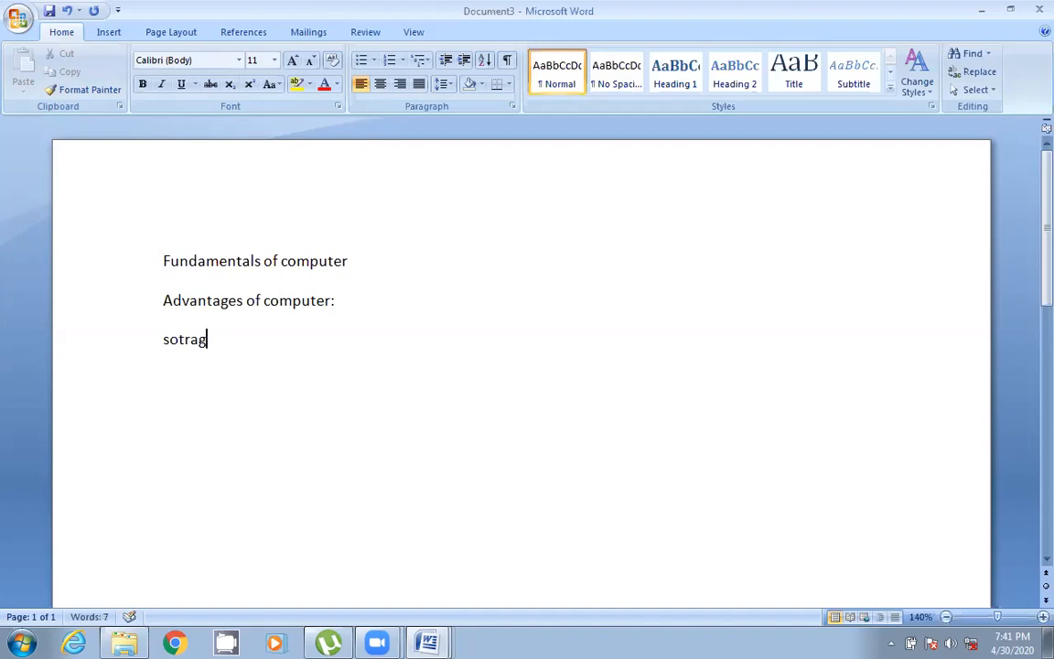
pyautogui.write('tpora')
pyautogui.press('BackSpace')
pyautogui.press('BackSpace')
pyautogui.press('BackSpace')
pyautogui.press('BackSpace')
pyautogui.write('orage')
pyautogui.press('Return')
# - Add the word Diligence on the next line, correcting its misspelling with the spelling suggestion
pyautogui.write('deligince')
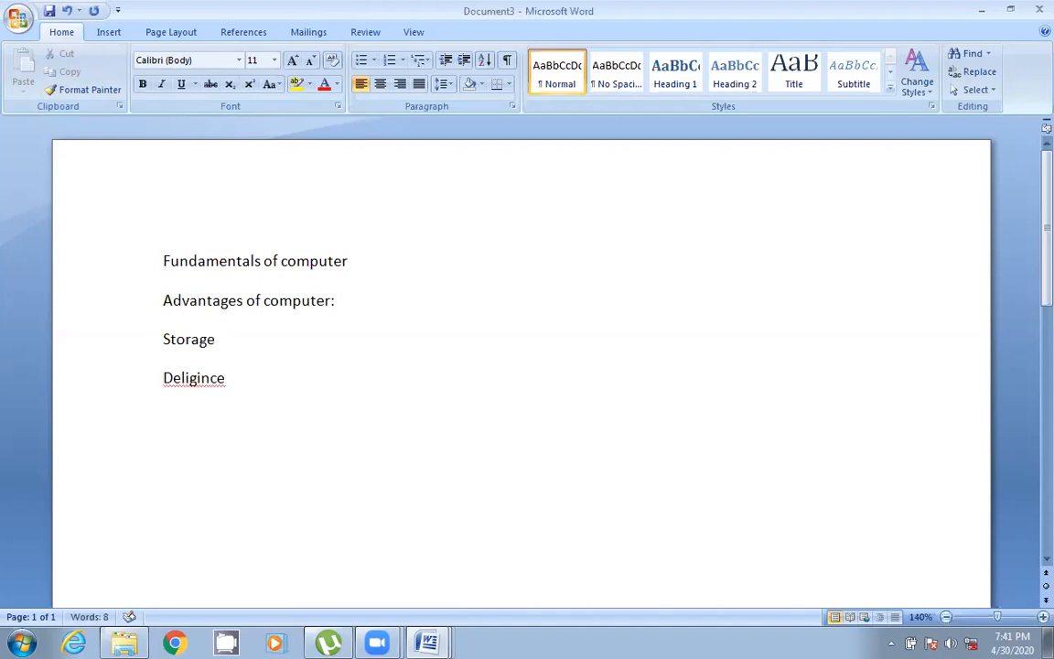
pyautogui.press('BackSpace')
pyautogui.press('BackSpace')
pyautogui.rightClick(195, 346)
pyautogui.rightClick(194, 383)
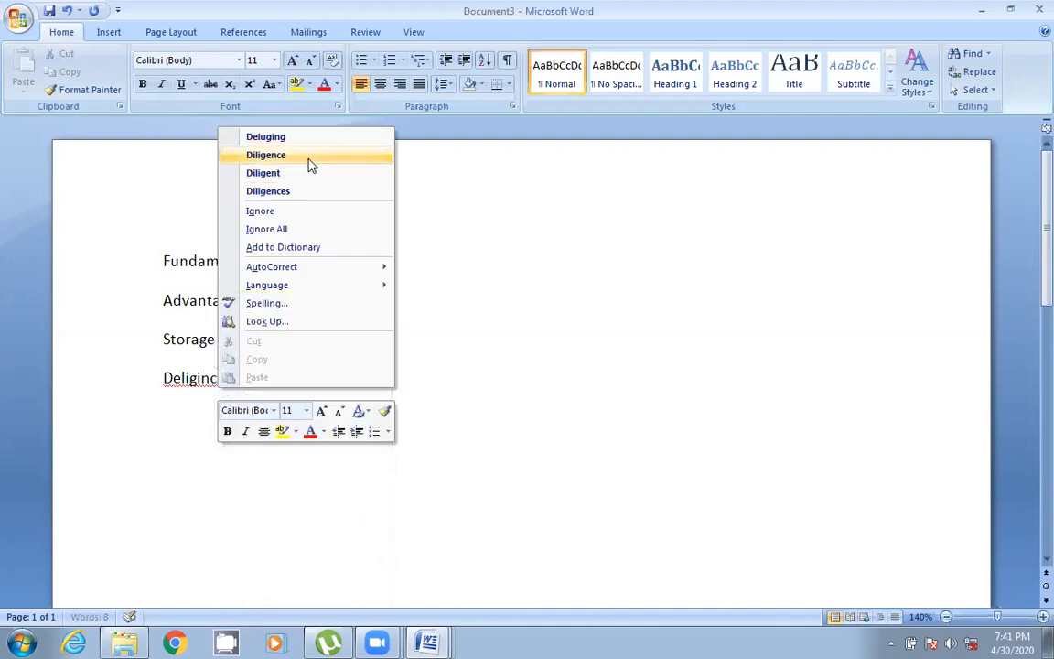
pyautogui.click(308, 156)
# - Add Versatility on a new line, replacing the misspelled word with the suggested spelling
pyautogui.press('Return')
pyautogui.write('vers')
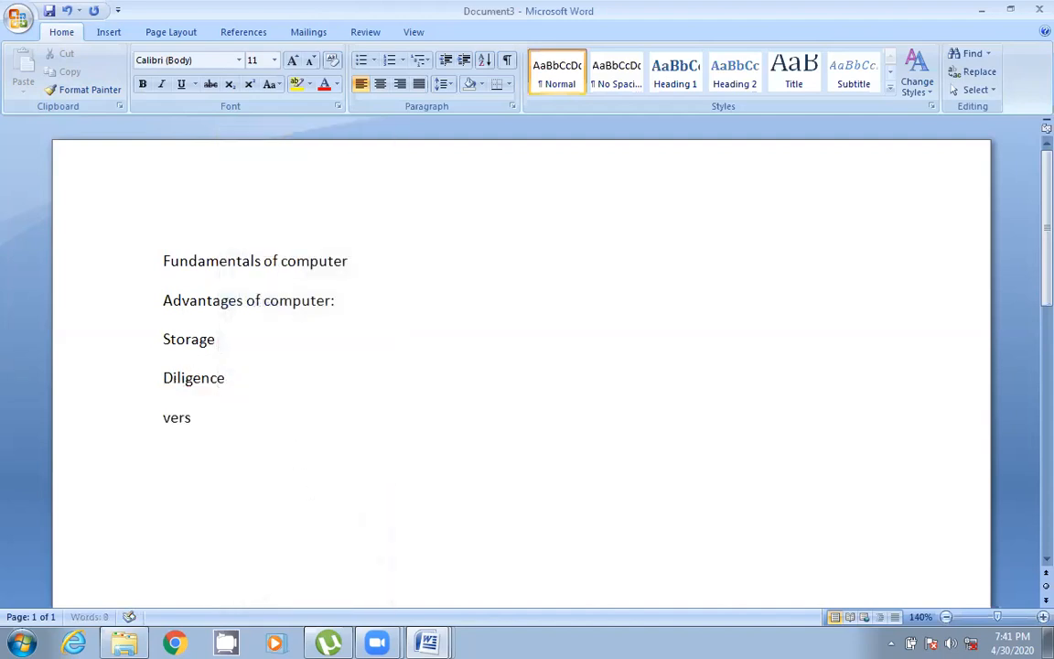
pyautogui.write('talitity')
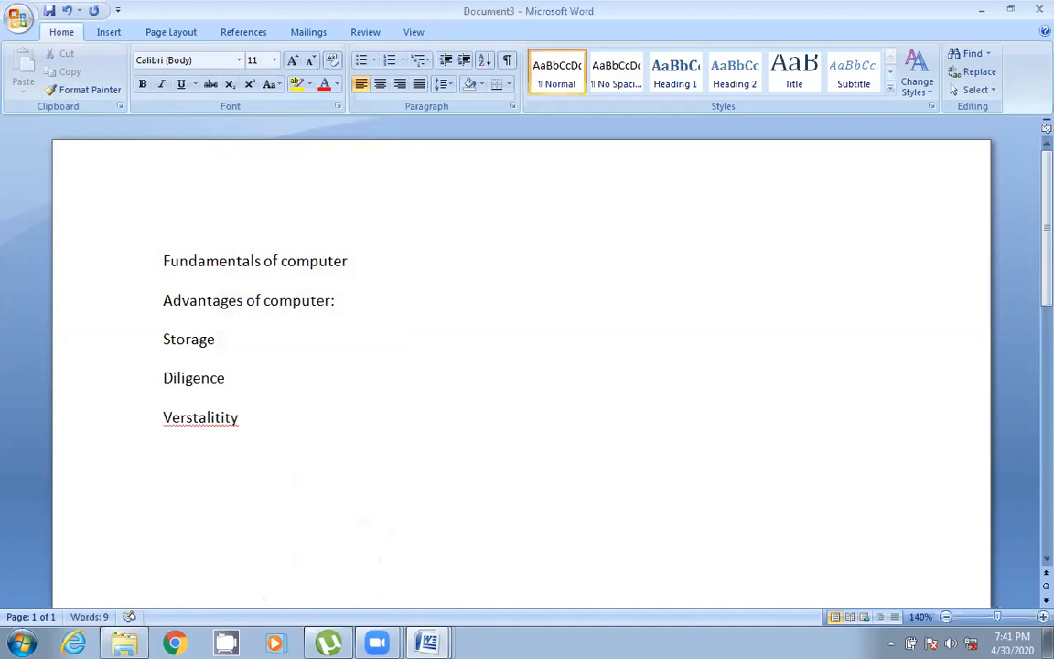
pyautogui.rightClick(228, 417)
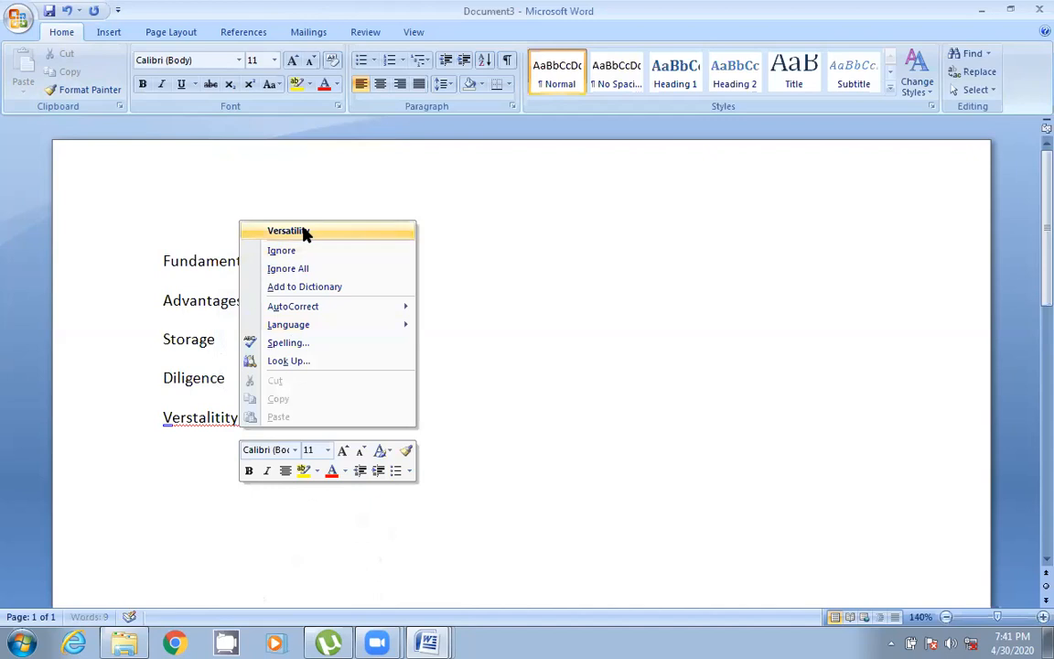
pyautogui.click(304, 231)
pyautogui.press('Return')
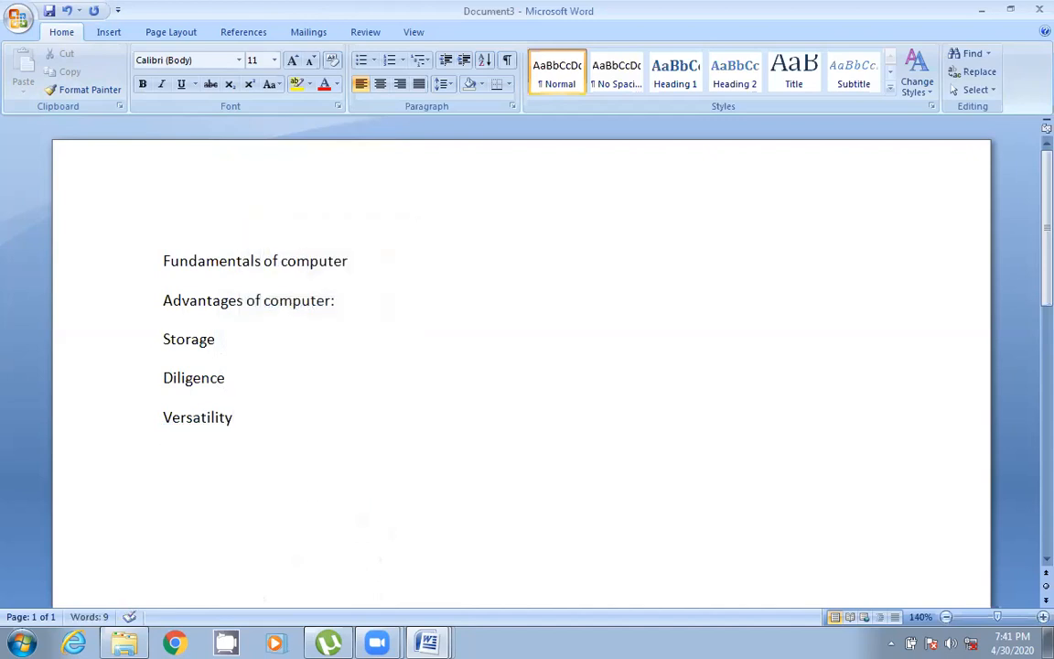
# - Add Accuracy and Security as the next two lines of the list
pyautogui.write('accuracy')
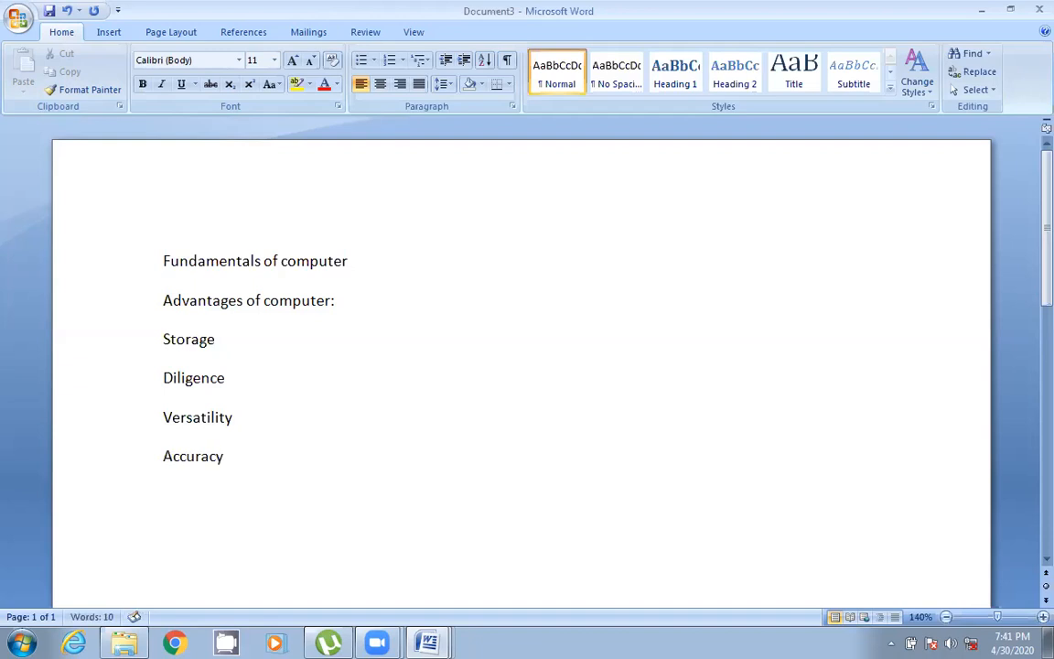
pyautogui.press('Return')
pyautogui.write('security')
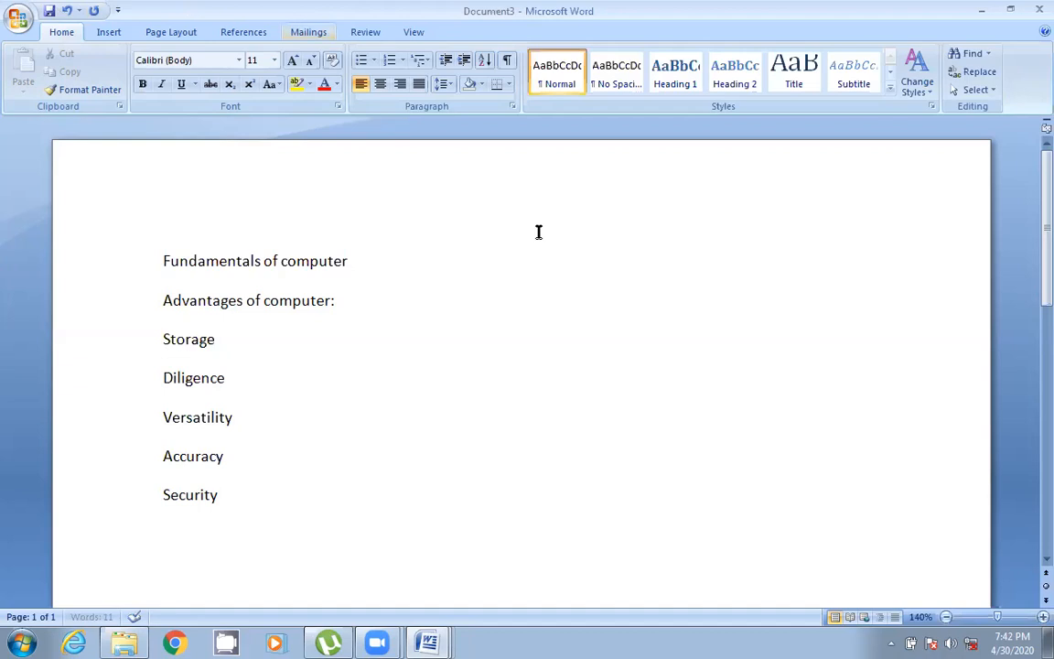
pyautogui.press('Return')
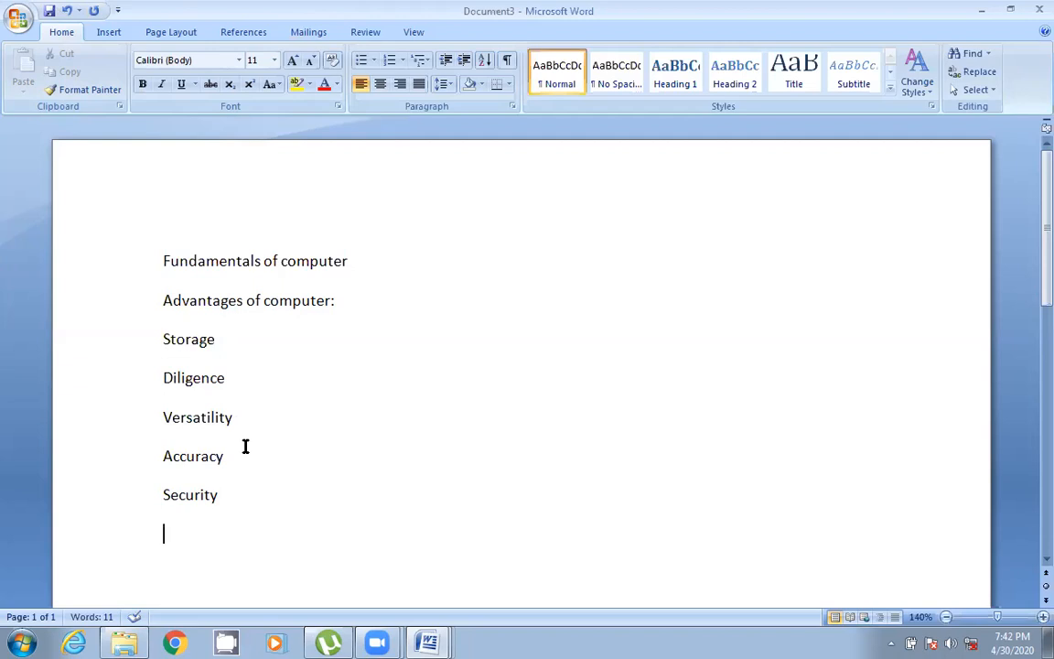
pyautogui.click(20, 20)
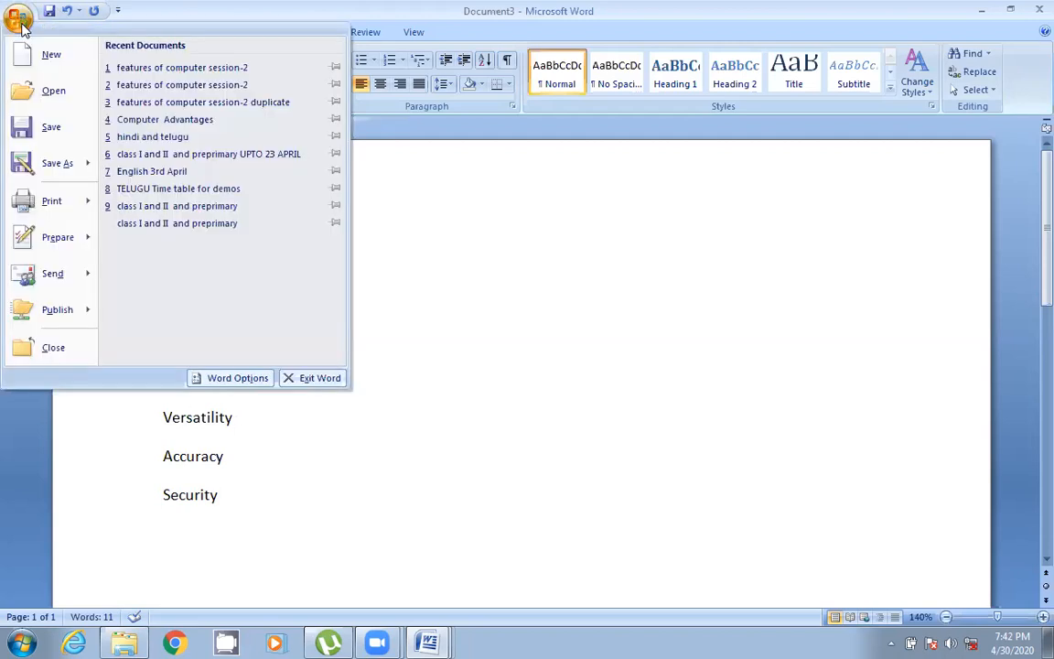
pyautogui.click(55, 126)
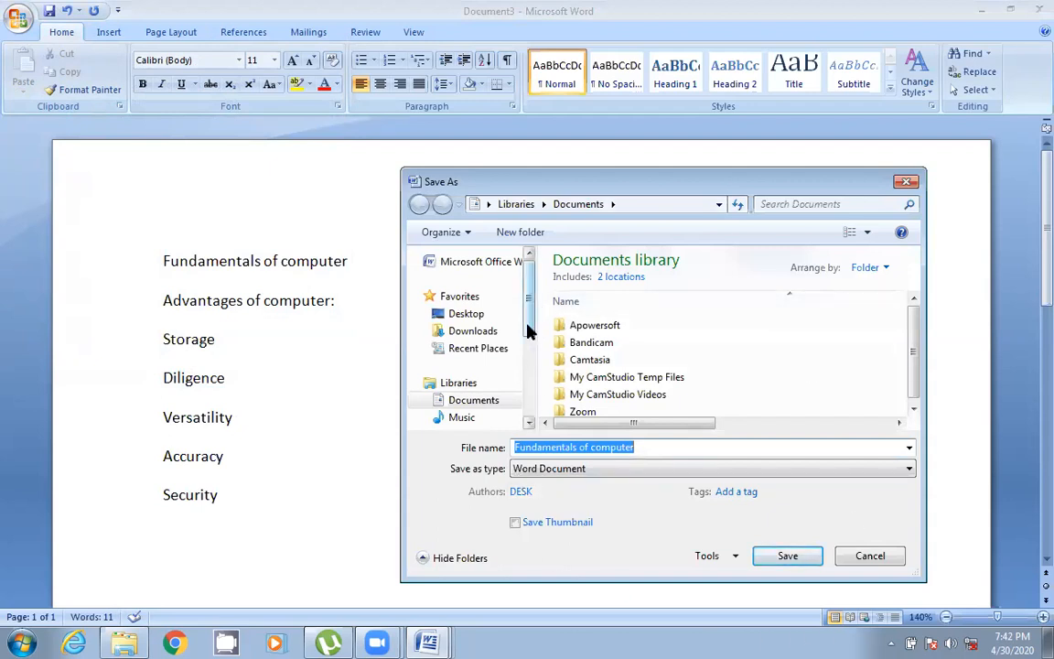
pyautogui.moveTo(527, 331); pyautogui.dragTo(539, 286)
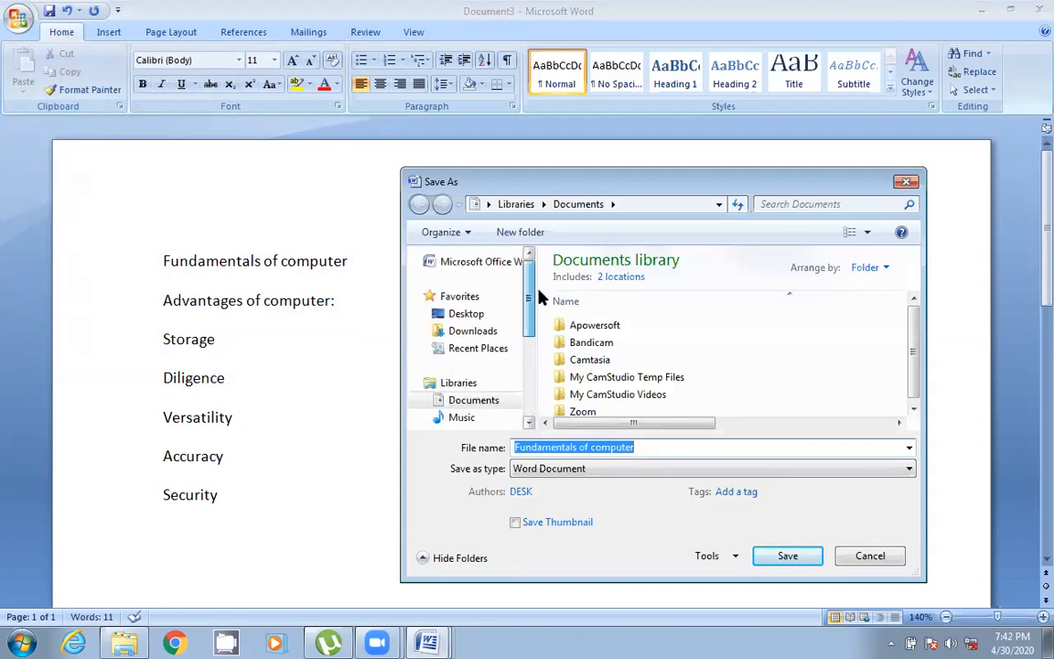
pyautogui.click(469, 313)
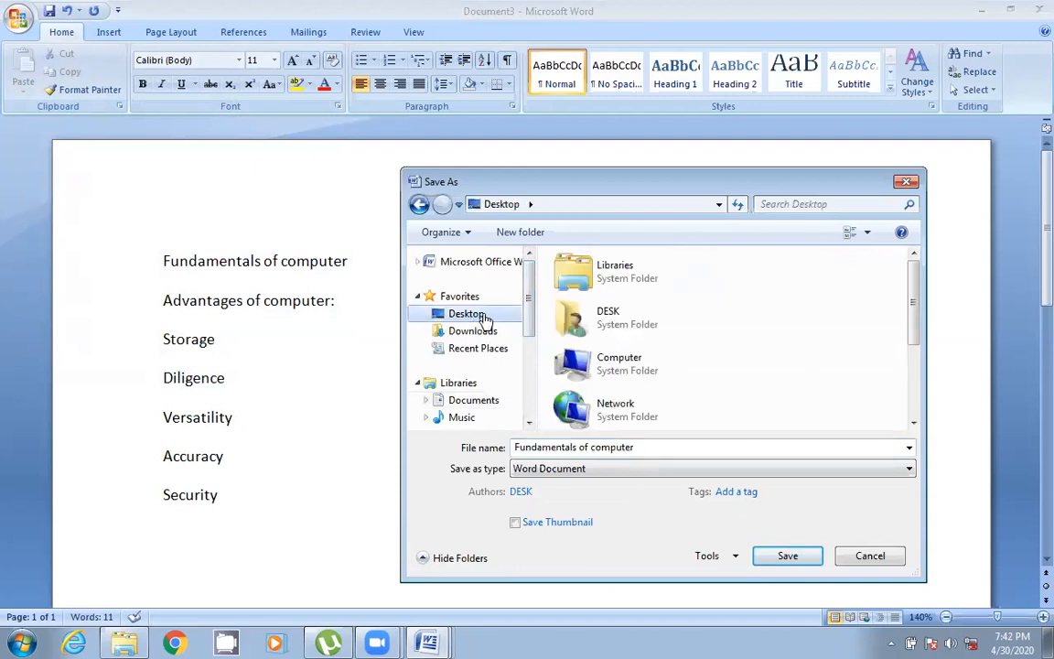
pyautogui.scroll(-2, 528, 338)
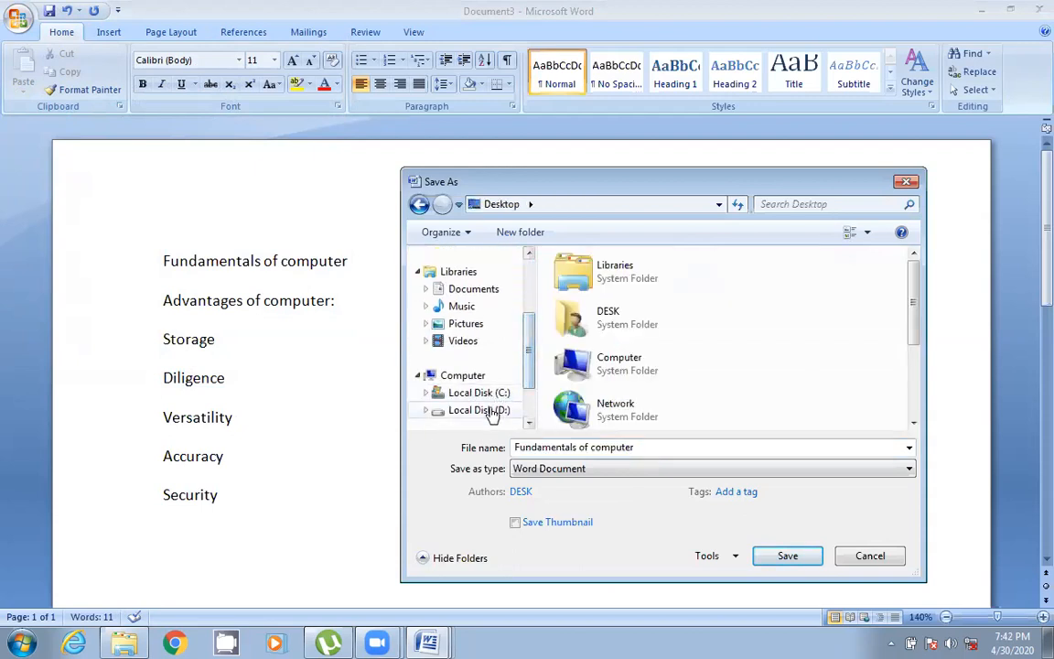
pyautogui.scroll(-1, 490, 413)
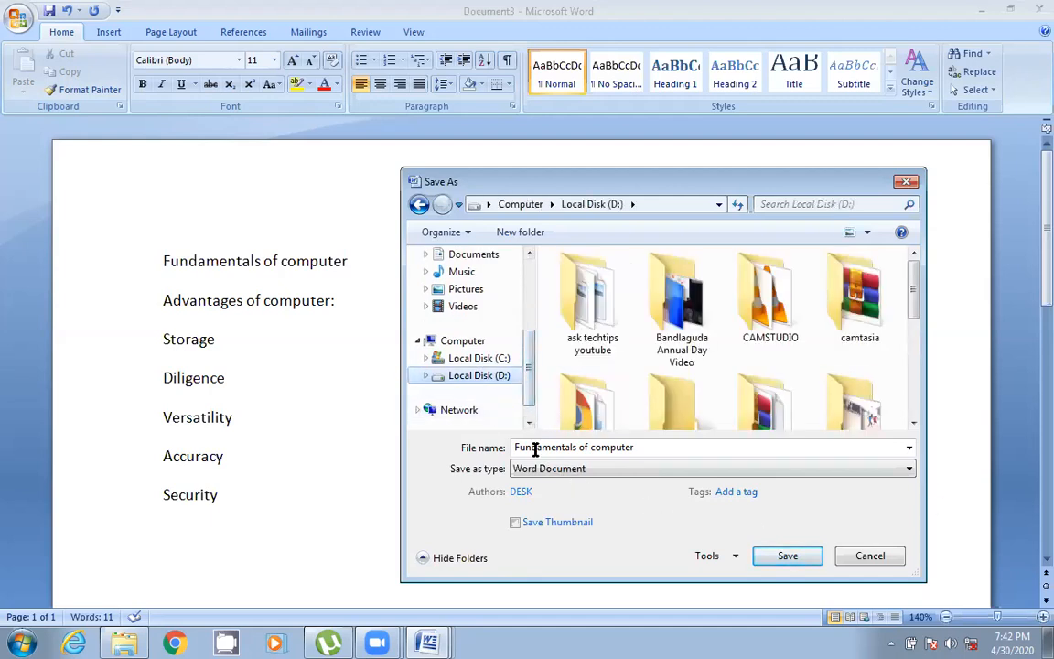
pyautogui.moveTo(515, 447); pyautogui.dragTo(681, 447)
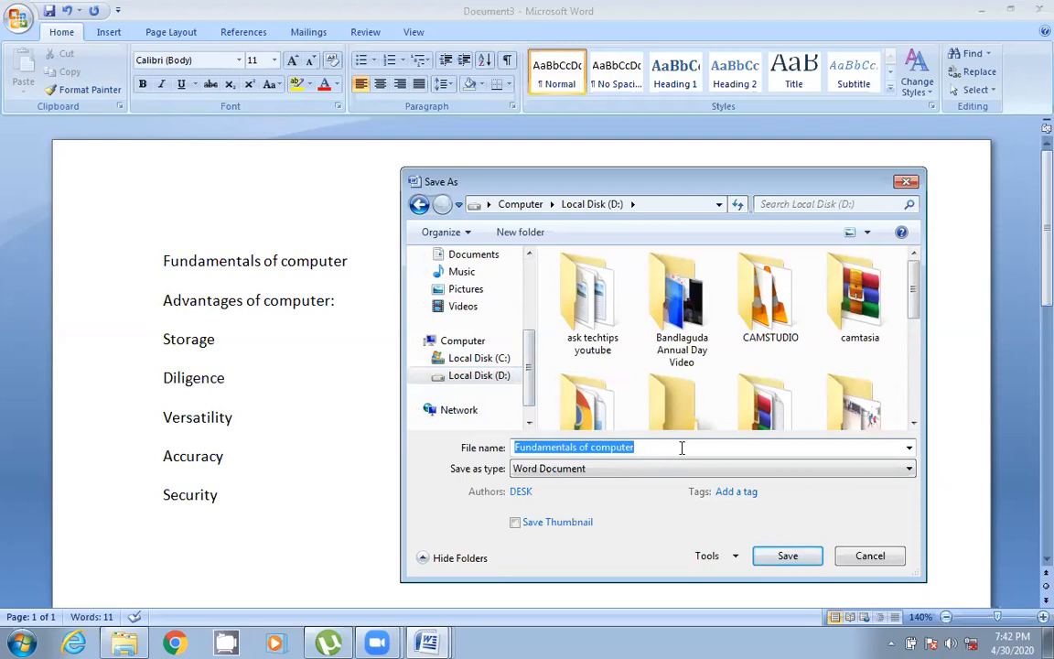
pyautogui.click(682, 448)
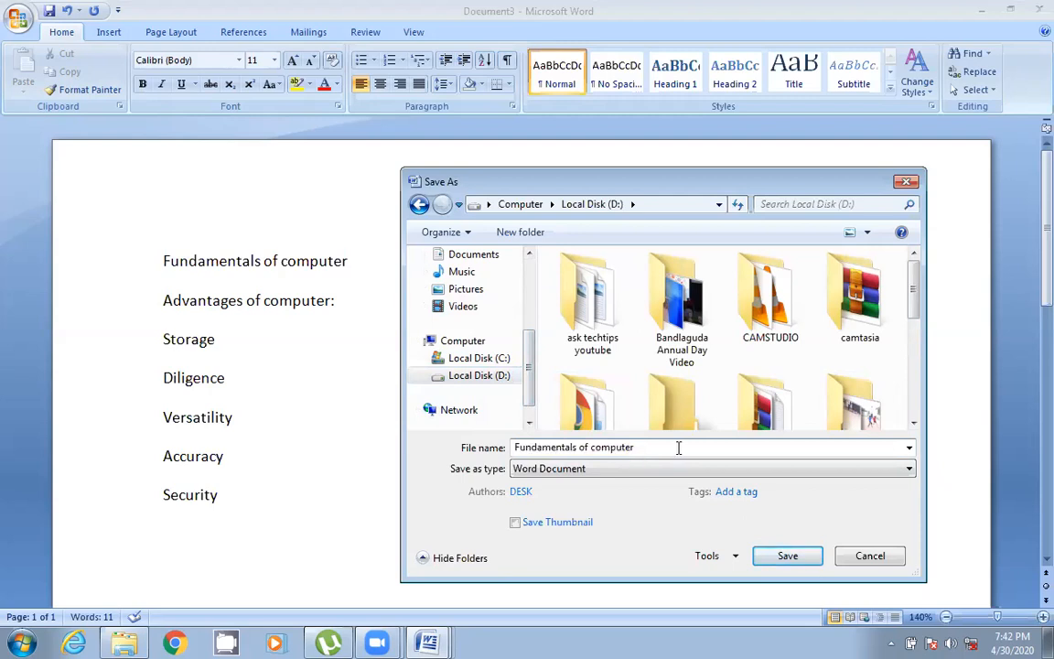
pyautogui.moveTo(660, 447); pyautogui.dragTo(496, 429)
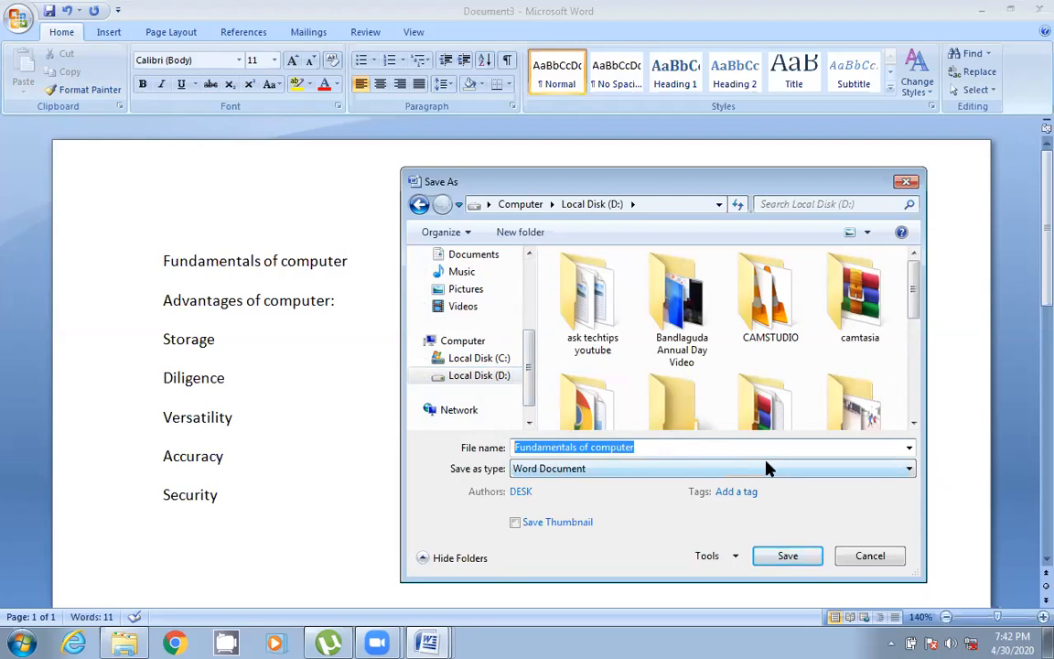
pyautogui.click(638, 447)
pyautogui.press('Escape')
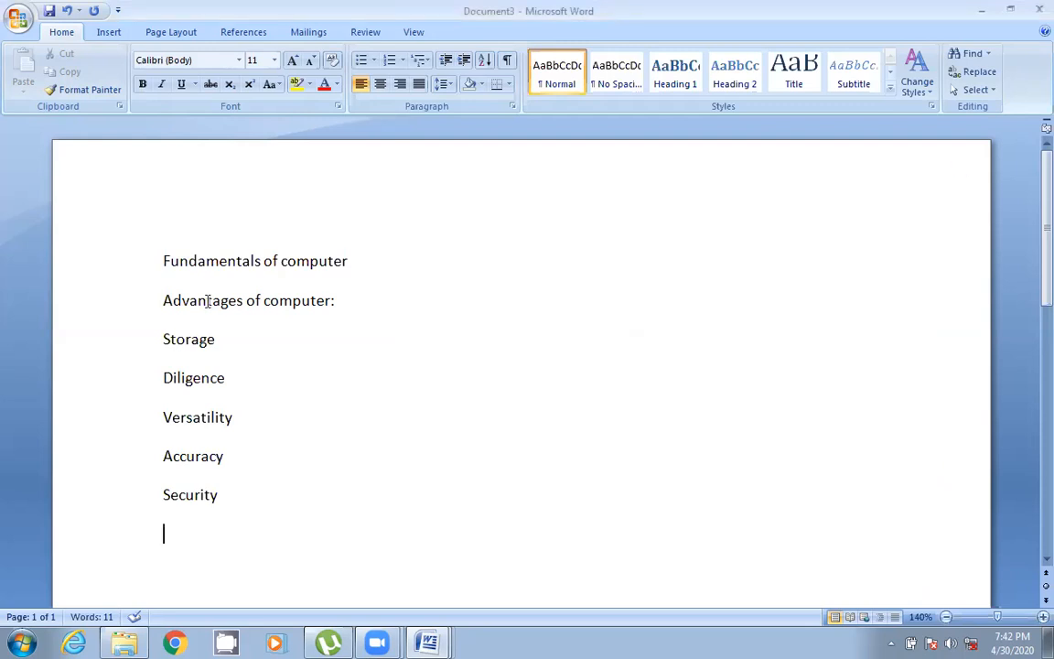
# - Save the document as Fundamentals session-1 in the TICSA folder on Local Disk (D:)
pyautogui.moveTo(160, 261); pyautogui.dragTo(346, 259)
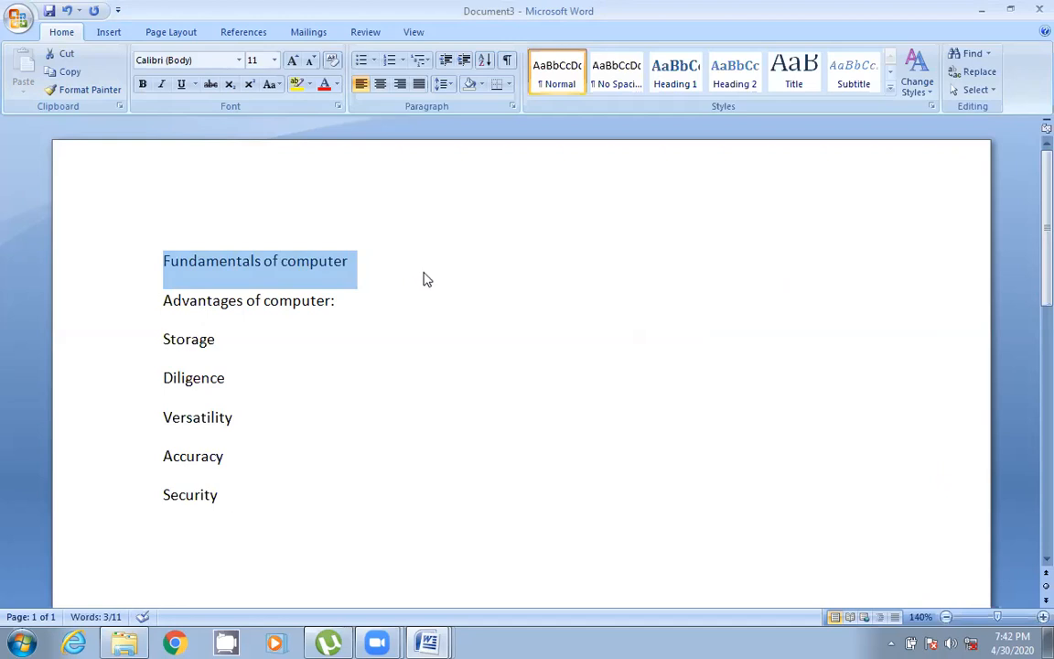
pyautogui.click(17, 20)
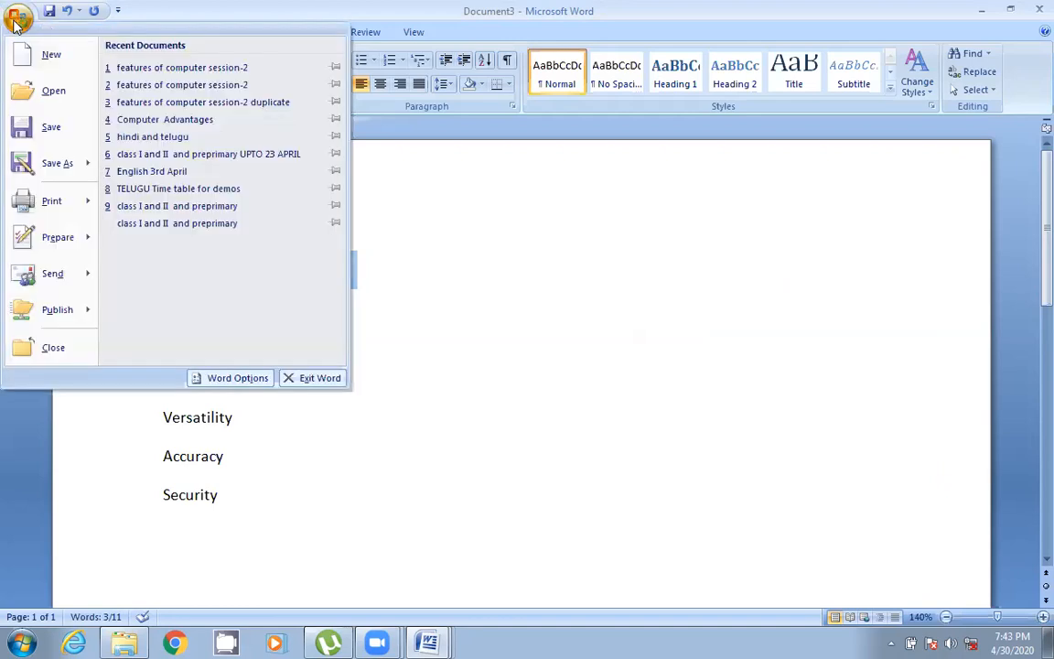
pyautogui.click(66, 127)
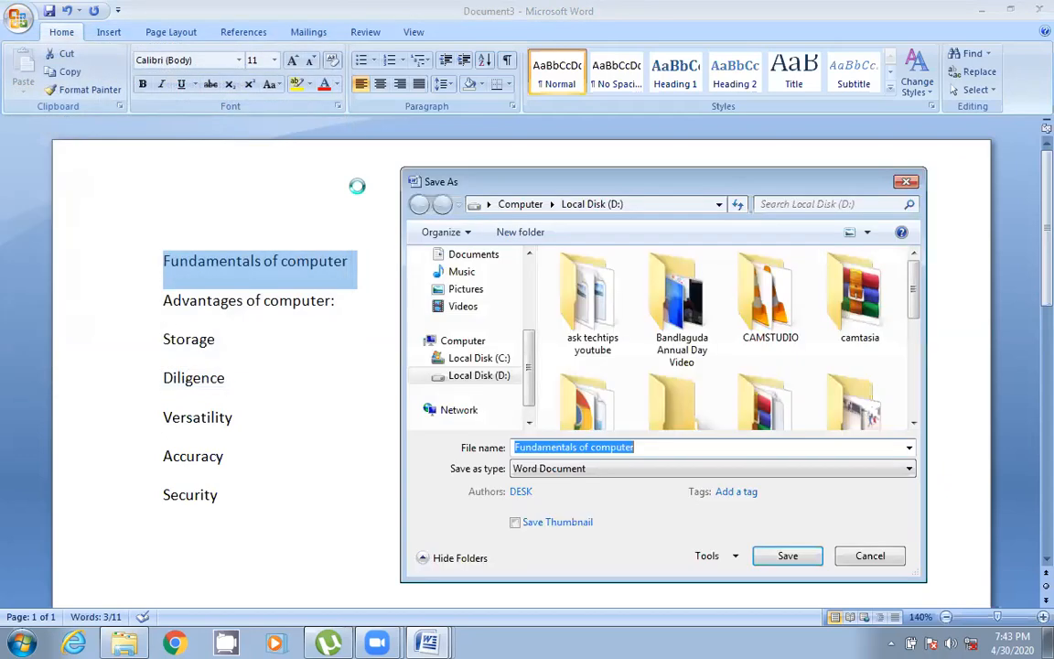
pyautogui.click(644, 447)
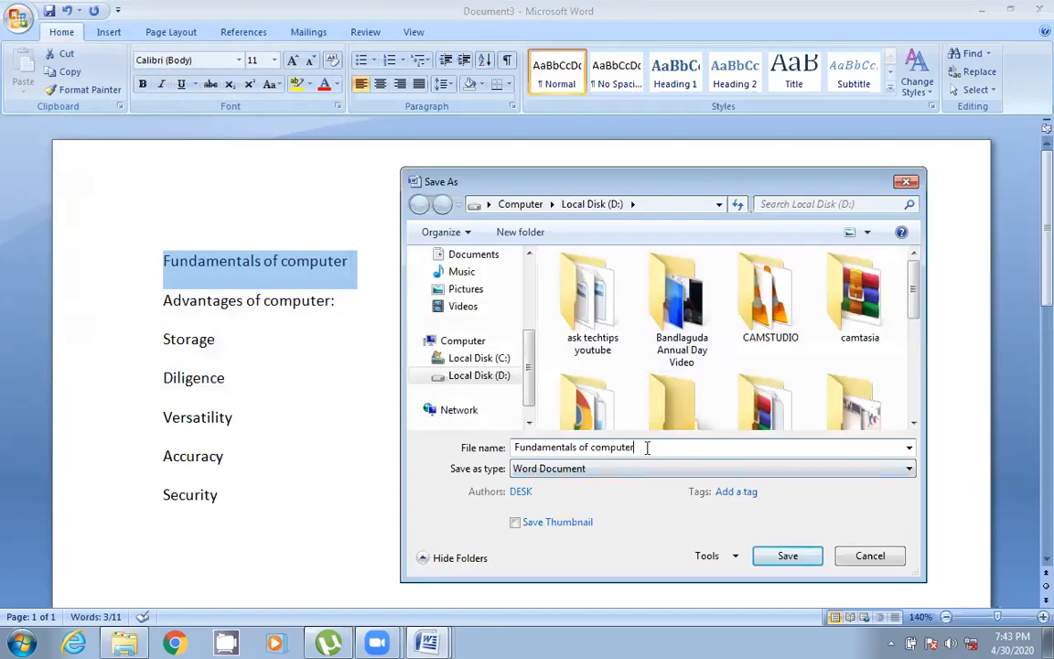
pyautogui.press('BackSpace')
pyautogui.press('BackSpace')
pyautogui.press('BackSpace')
pyautogui.press('BackSpace')
pyautogui.press('BackSpace')
pyautogui.press('BackSpace')
pyautogui.press('BackSpace')
pyautogui.write('see')
pyautogui.press('BackSpace')
pyautogui.write('ssion-')
pyautogui.moveTo(912, 317); pyautogui.dragTo(912, 416)
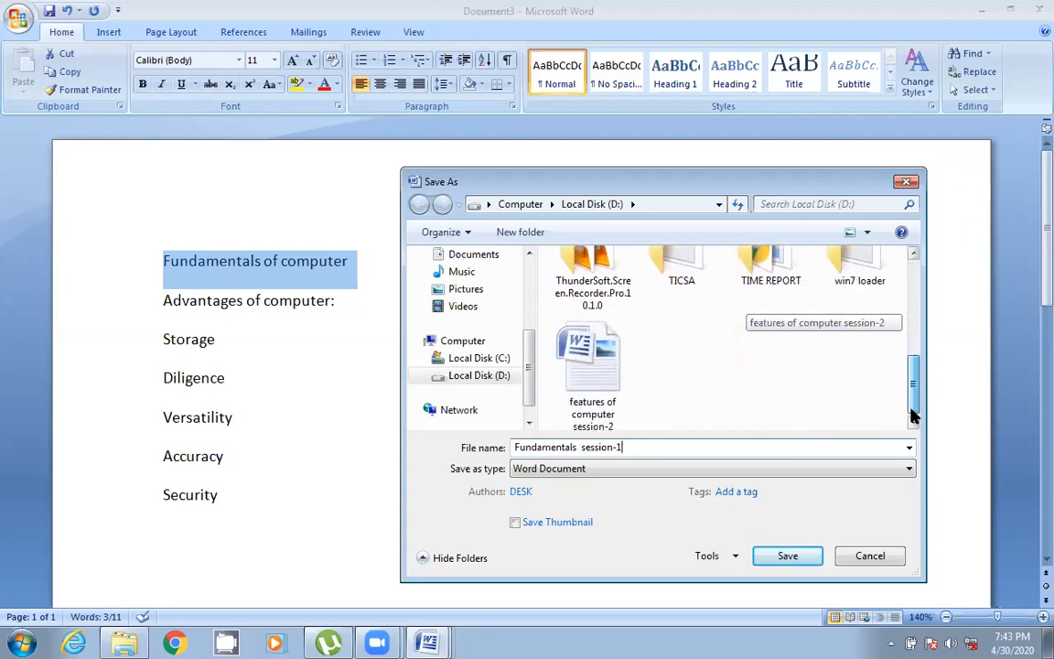
pyautogui.doubleClick(684, 267)
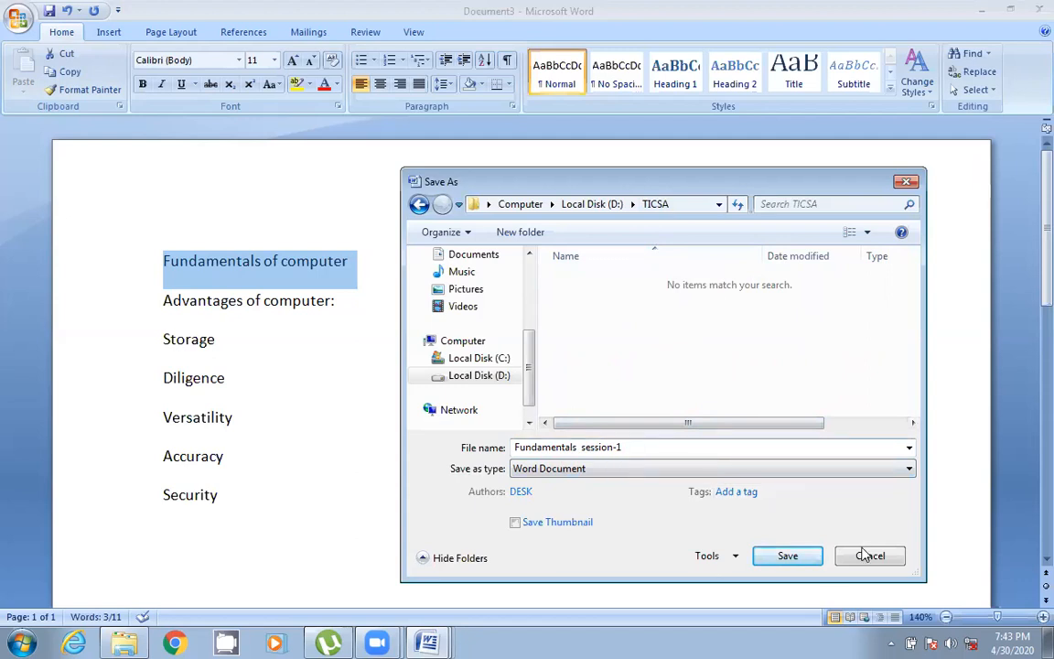
pyautogui.click(785, 557)
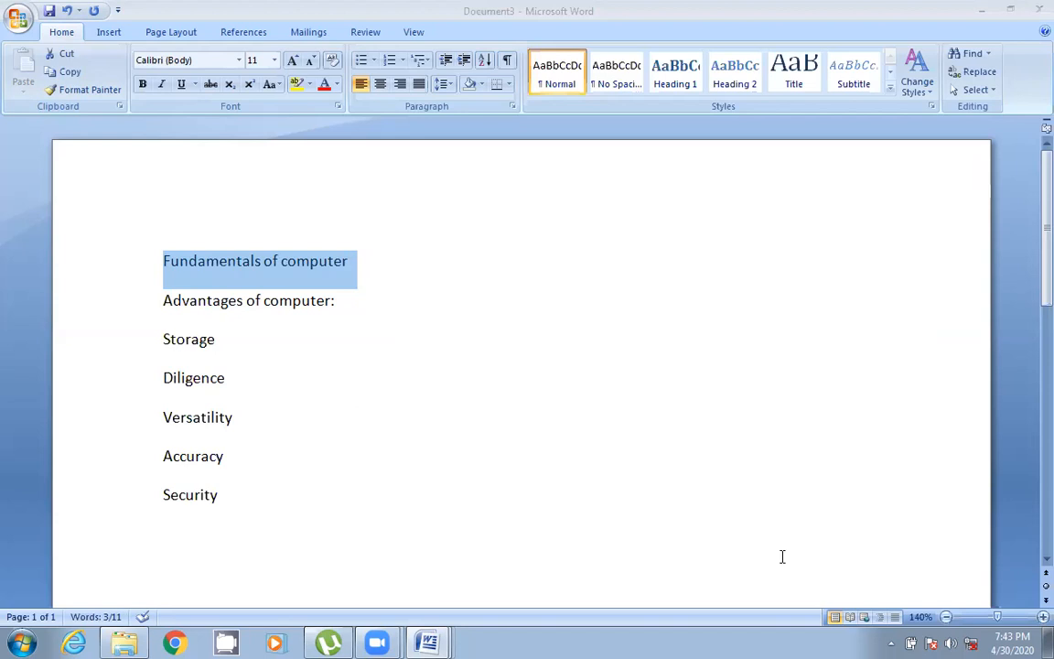
# - Close the saved document and the remaining blank Word window
pyautogui.click(1012, 11)
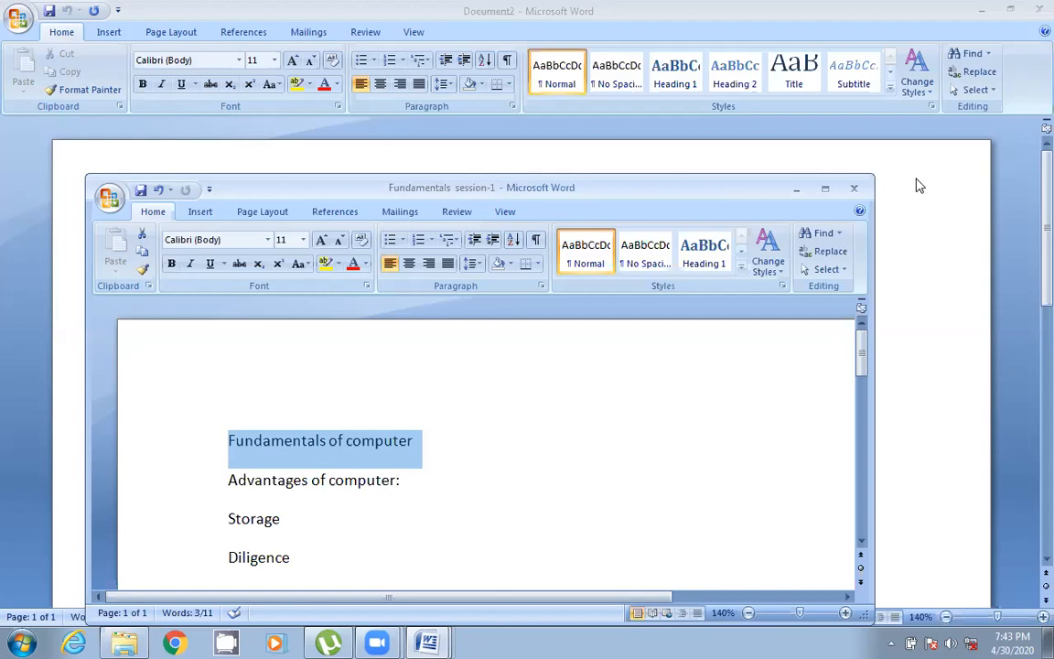
pyautogui.click(829, 192)
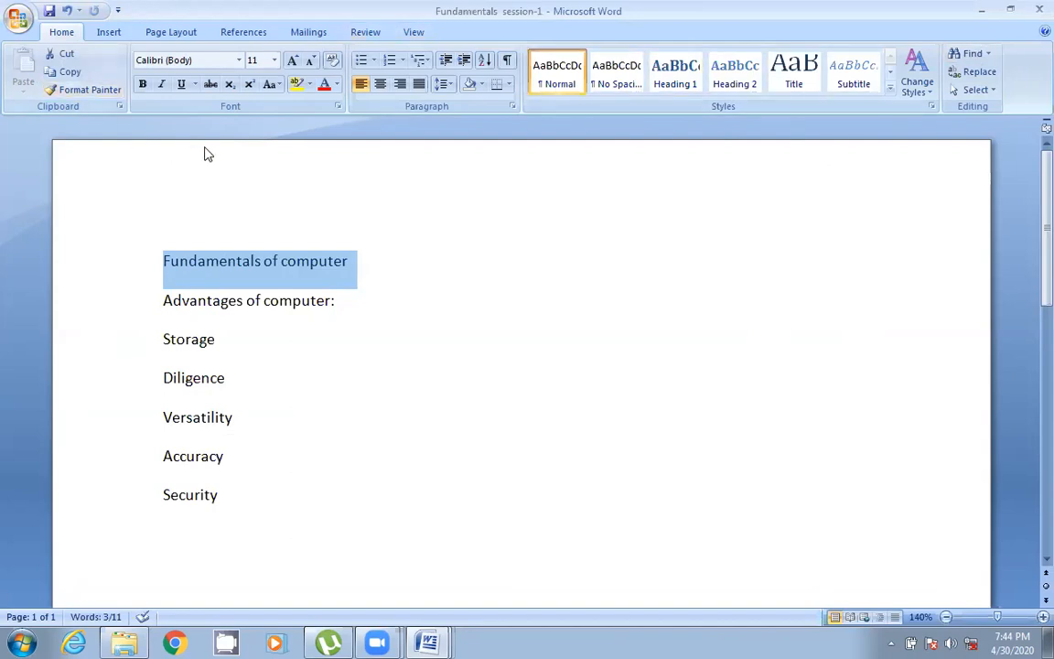
pyautogui.click(538, 264)
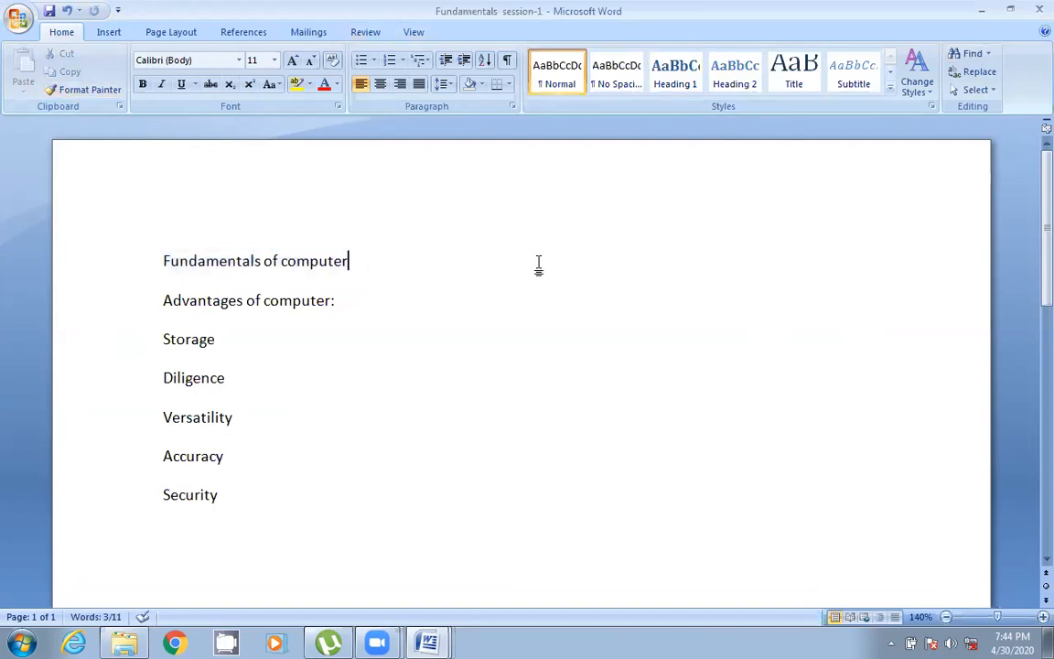
pyautogui.click(18, 19)
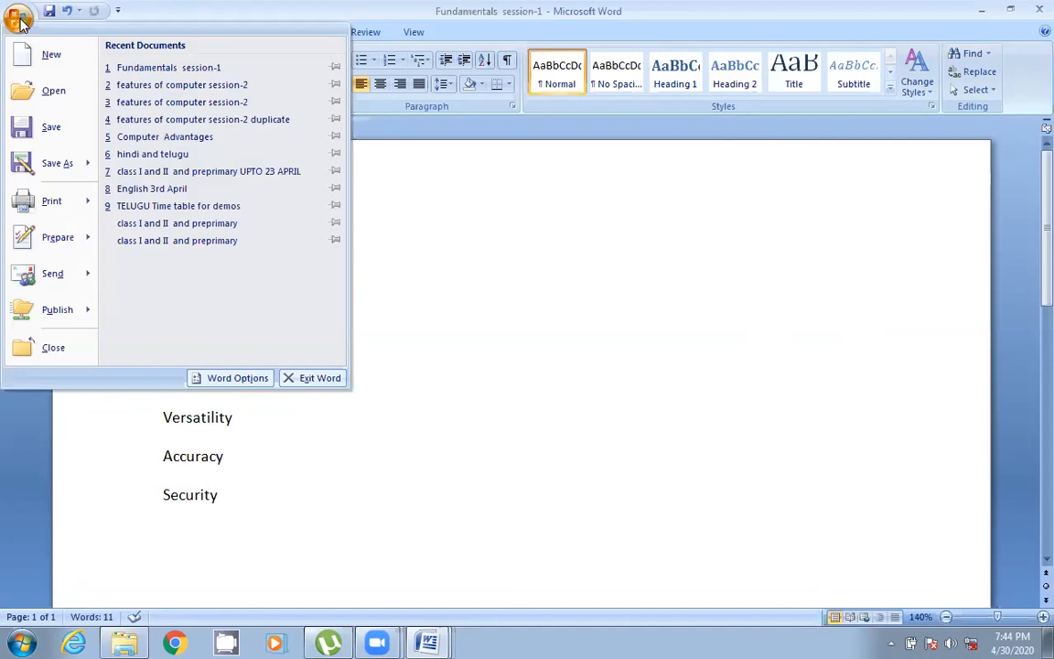
pyautogui.click(446, 279)
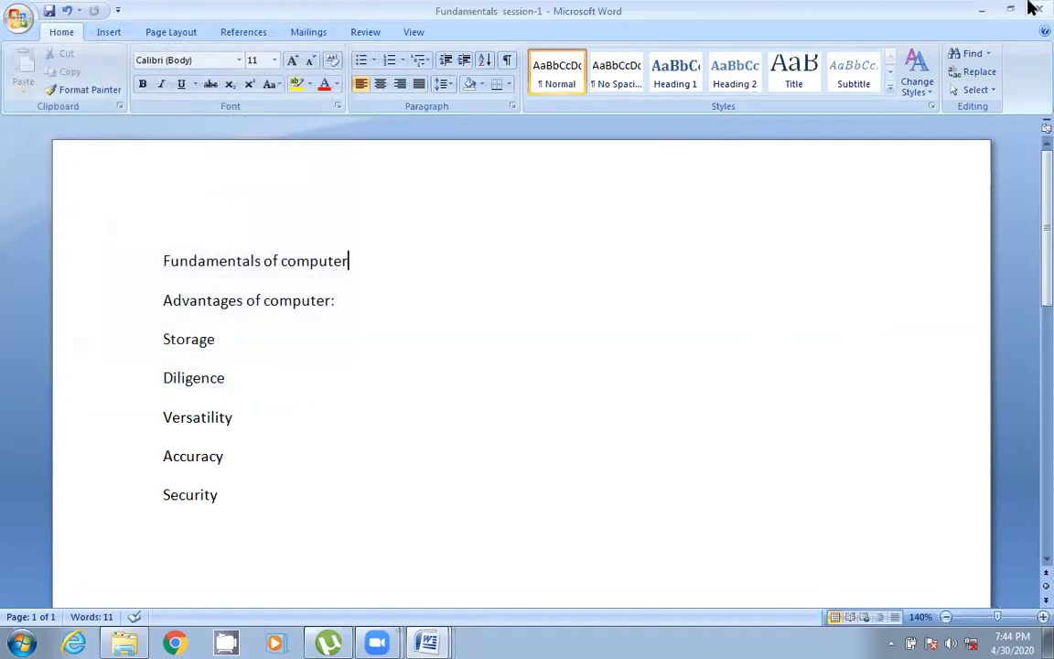
pyautogui.click(1029, 13)
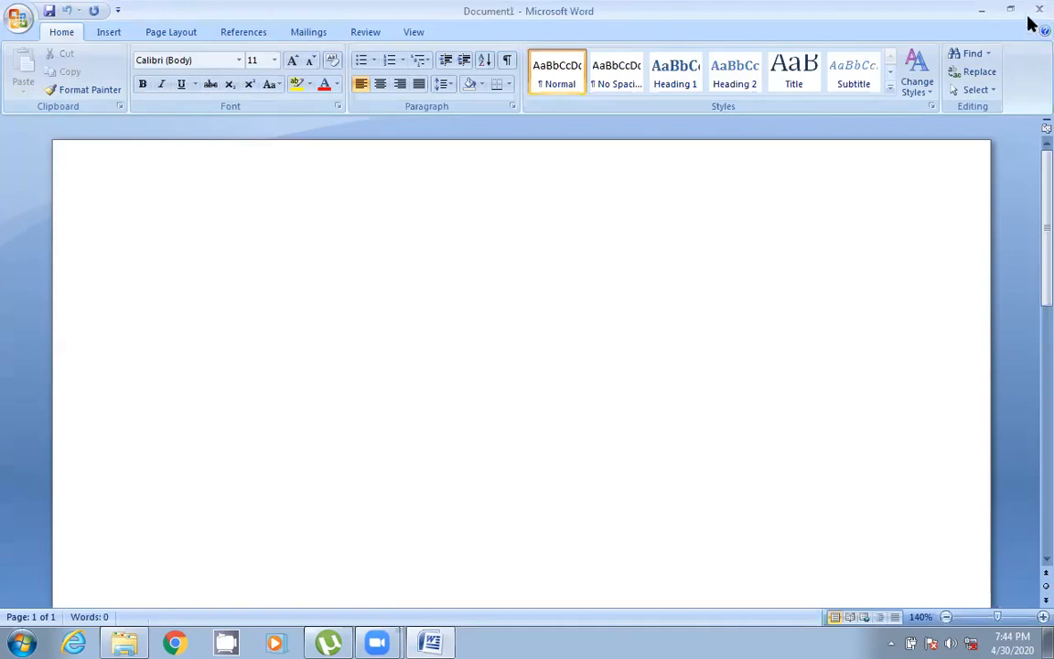
pyautogui.click(1029, 18)
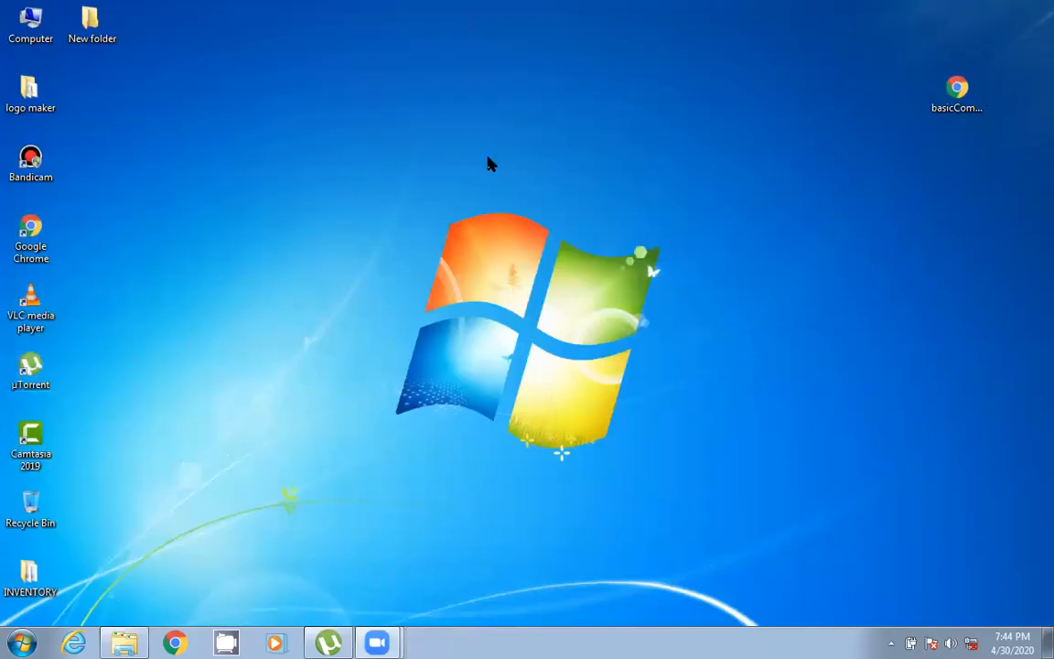
# - Launch Word and open Fundamentals session-1 from the TICSA folder on Local Disk (D:)
pyautogui.click(20, 642)
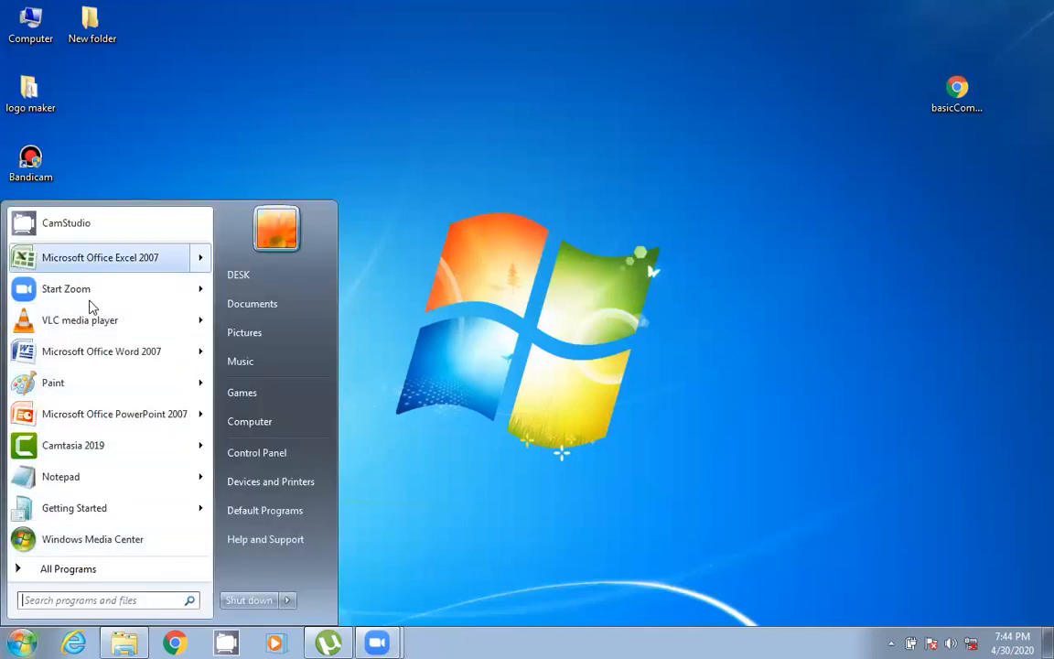
pyautogui.click(84, 363)
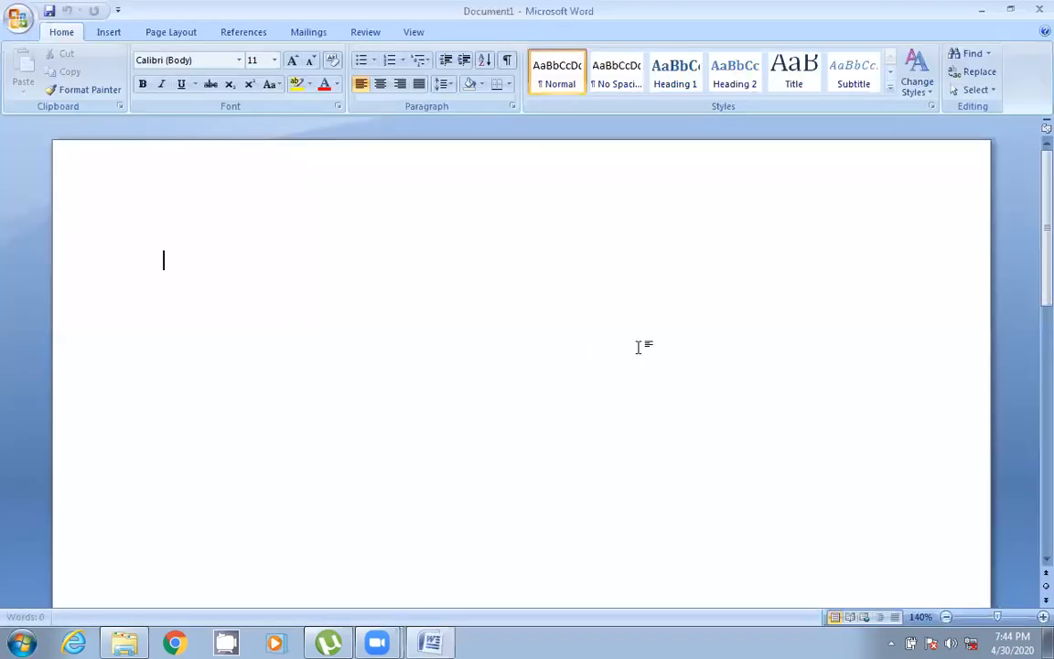
pyautogui.click(19, 25)
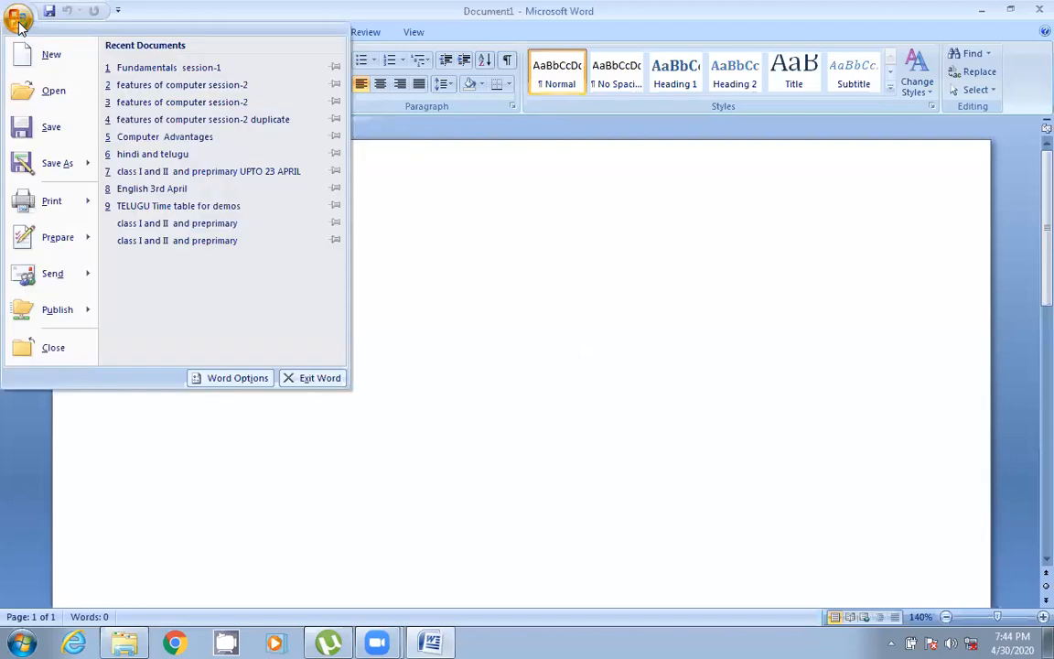
pyautogui.click(53, 95)
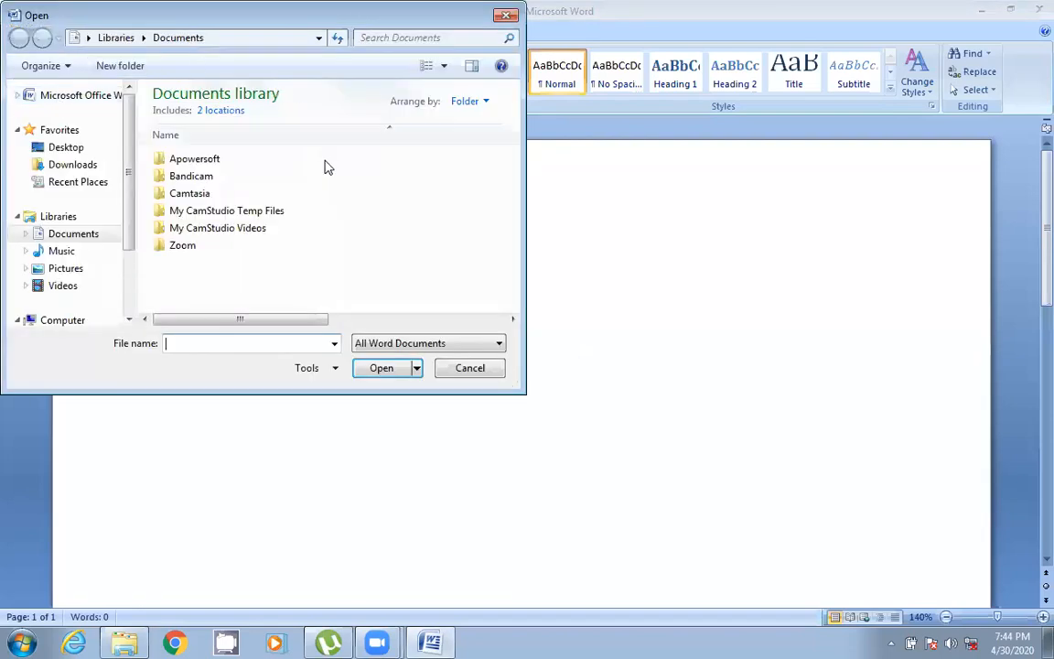
pyautogui.scroll(-3, 91, 238)
pyautogui.click(80, 259)
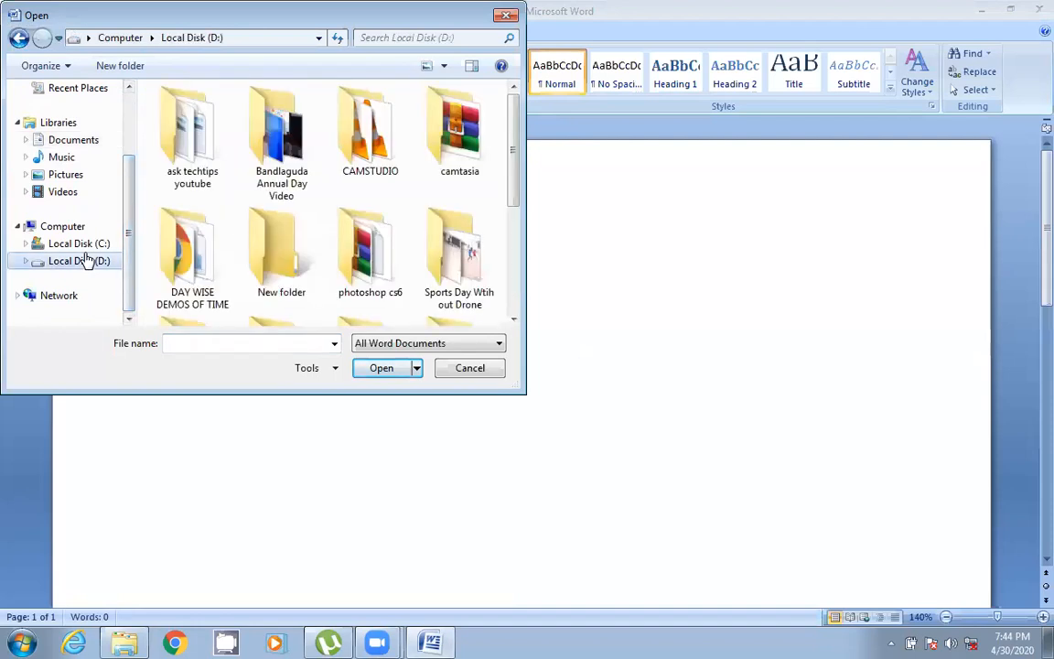
pyautogui.scroll(-5, 361, 229)
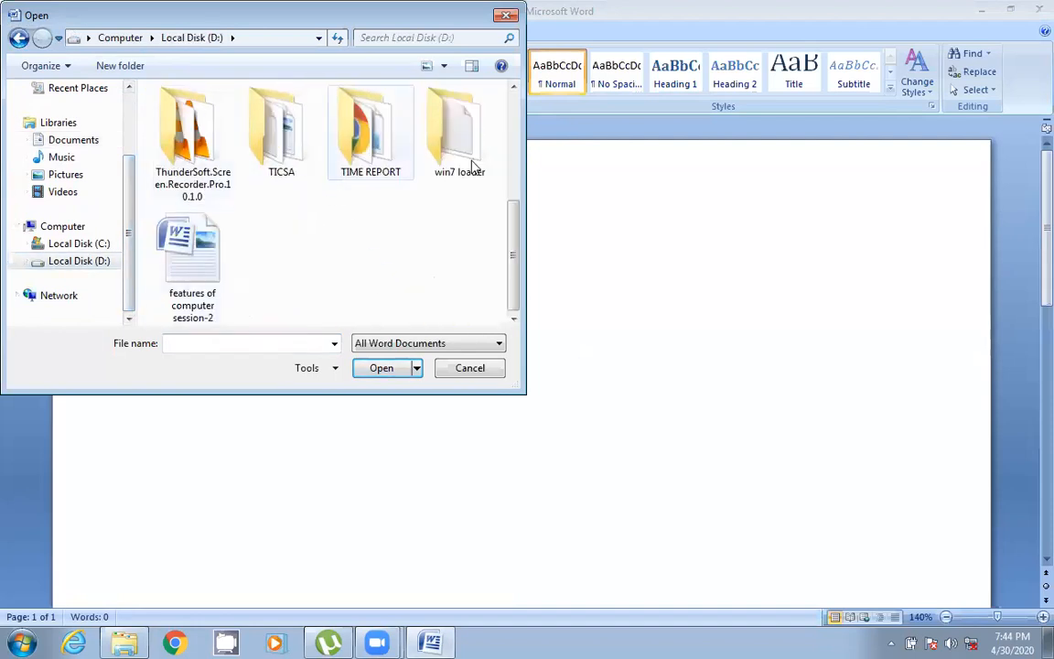
pyautogui.doubleClick(282, 167)
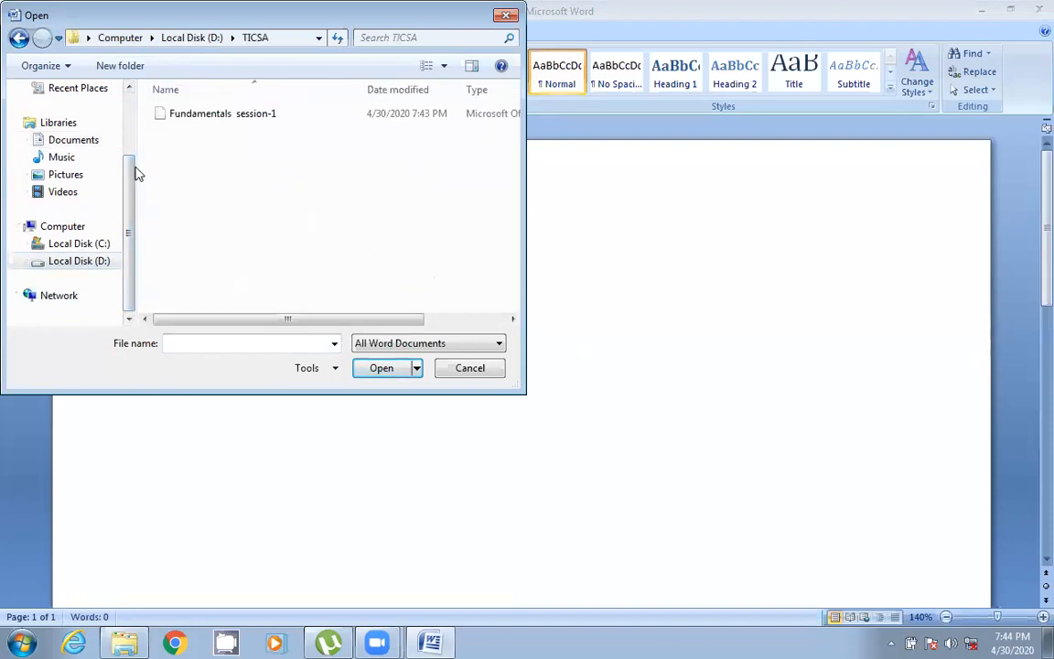
pyautogui.click(233, 120)
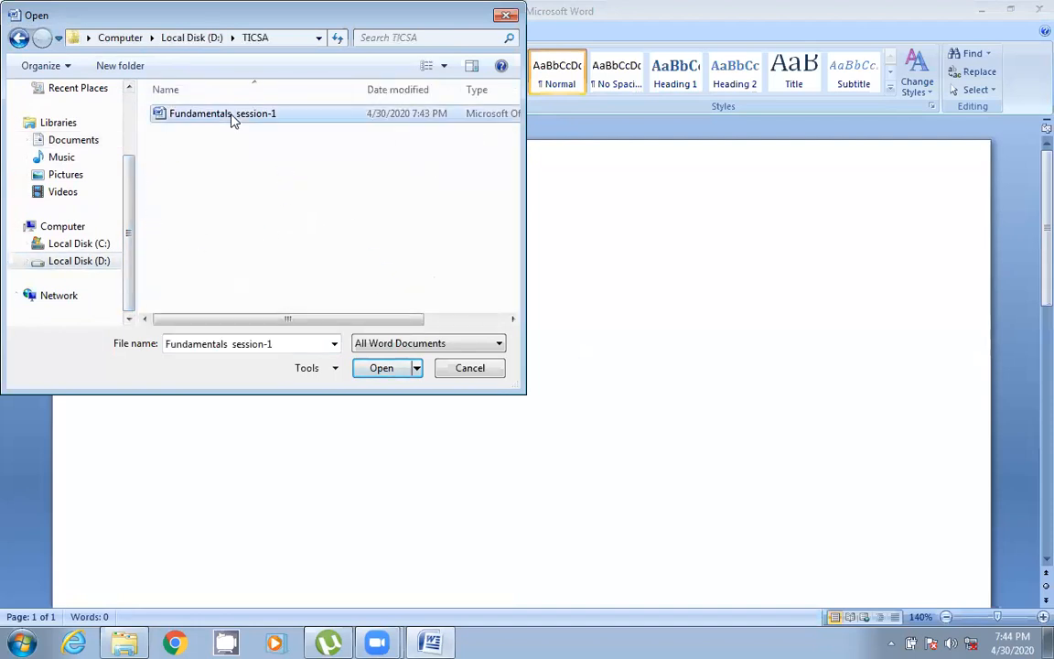
pyautogui.click(381, 367)
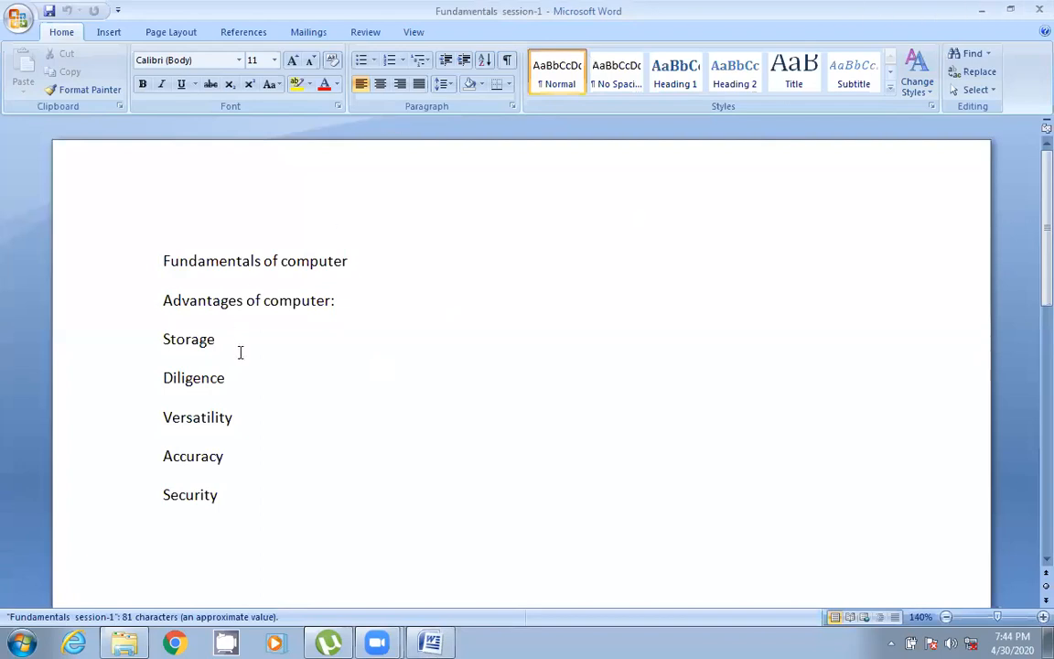
pyautogui.click(18, 17)
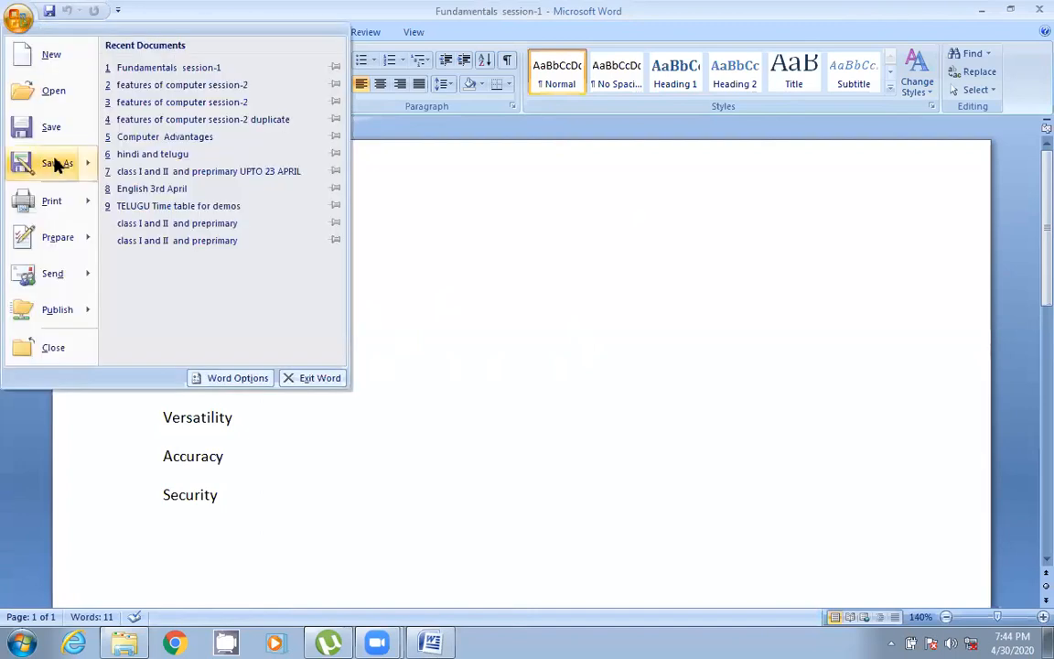
pyautogui.moveTo(29, 152)
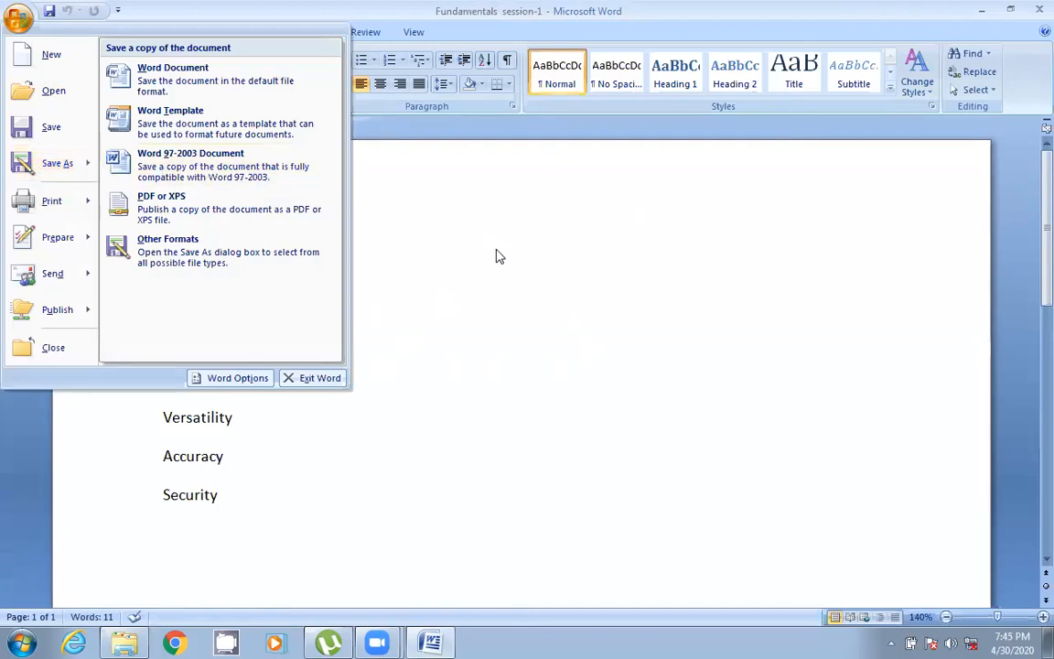
pyautogui.click(15, 18)
pyautogui.click(15, 18)
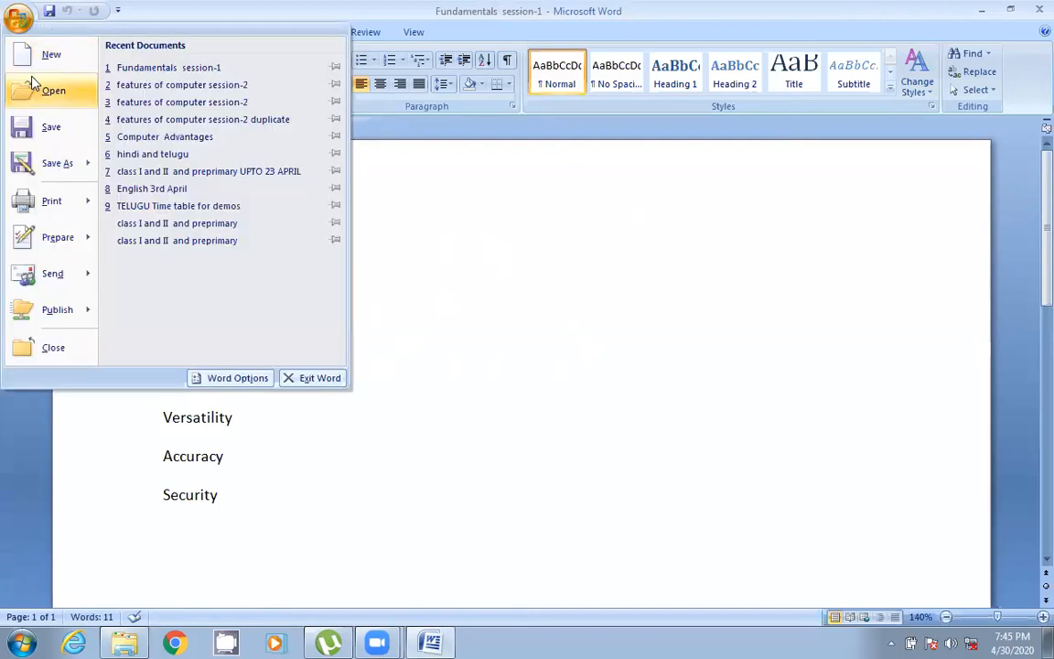
pyautogui.click(55, 165)
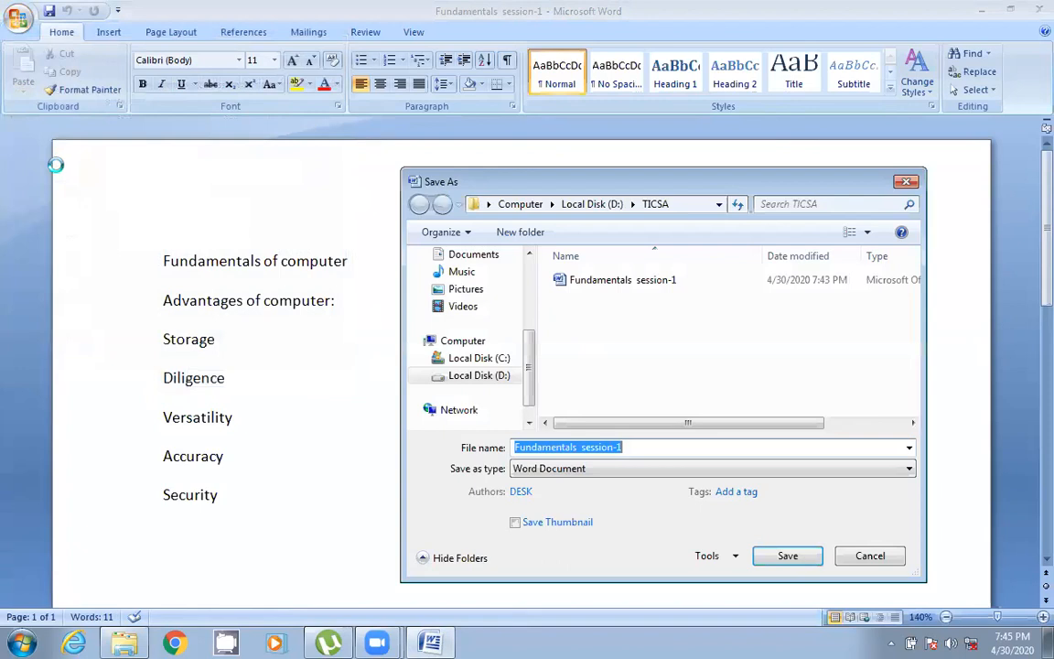
pyautogui.press('Escape')
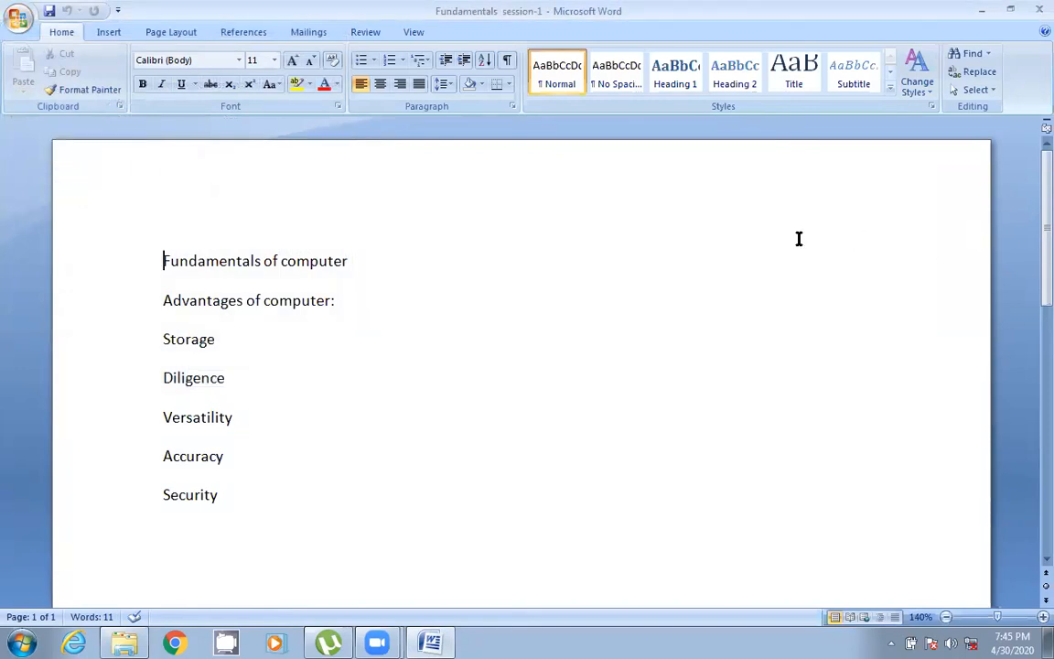
pyautogui.click(1007, 11)
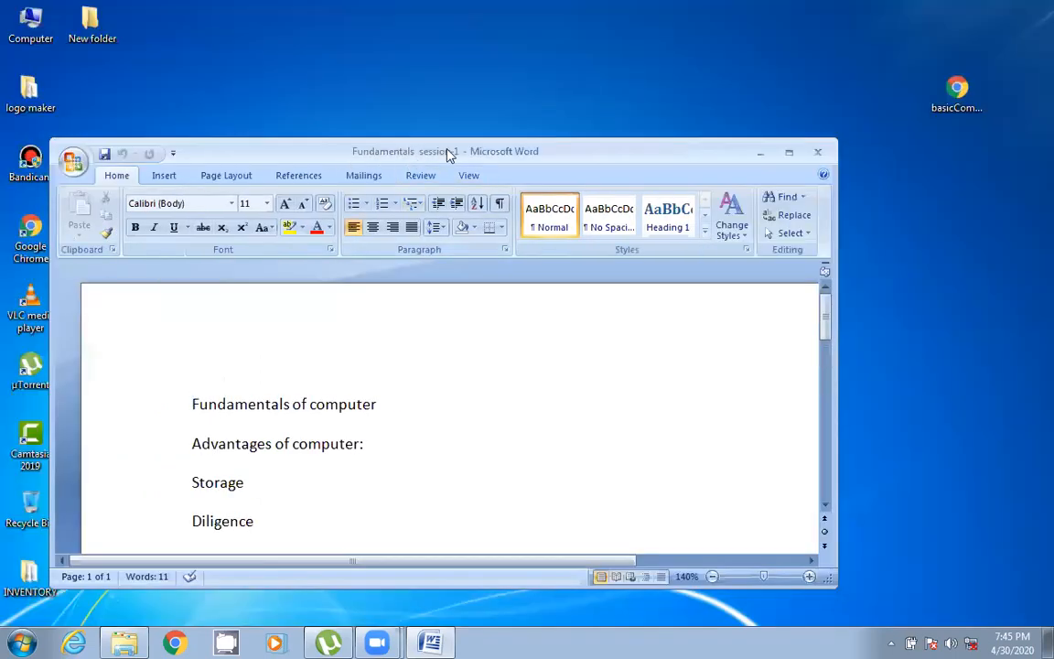
pyautogui.click(789, 154)
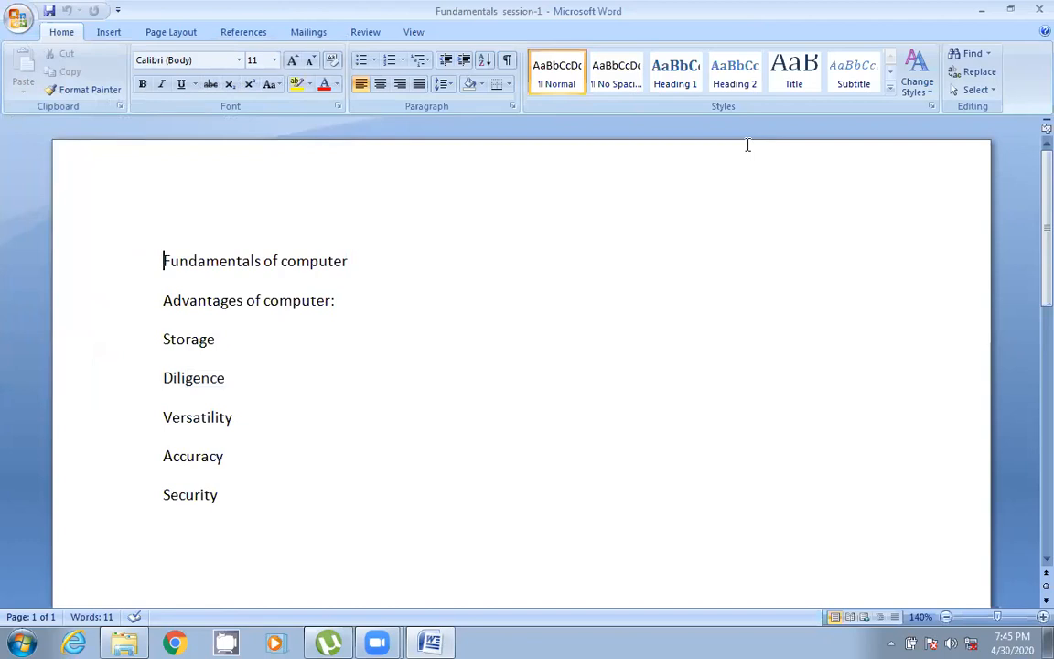
# - Save a copy of the document as a Word Document named Fundamentals session-1 copy in the TICSA folder
pyautogui.click(18, 19)
pyautogui.moveTo(60, 172)
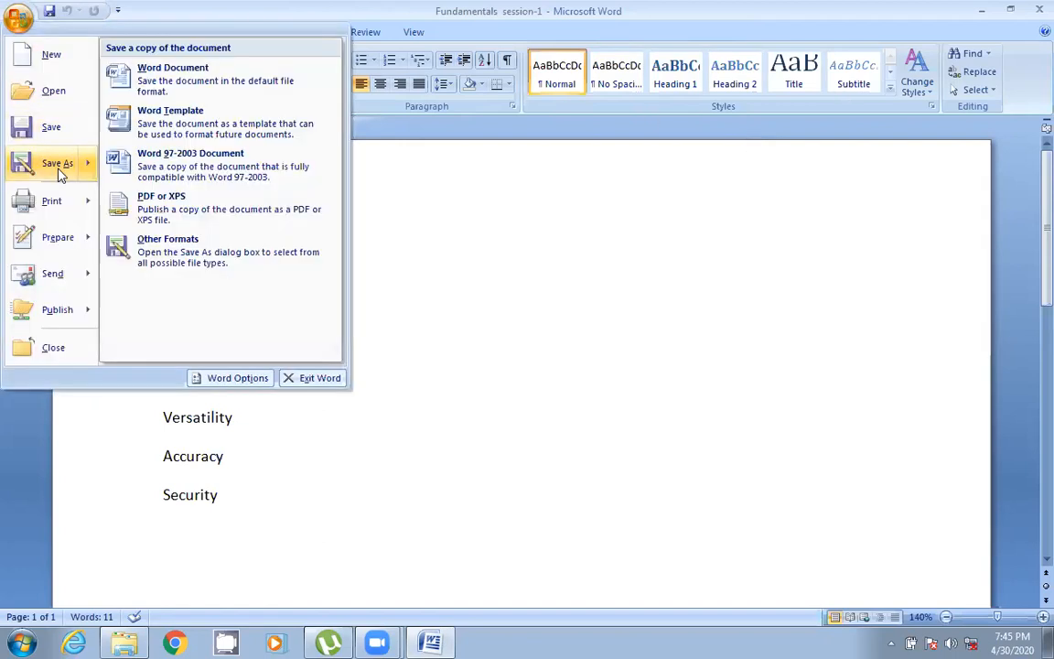
pyautogui.click(188, 78)
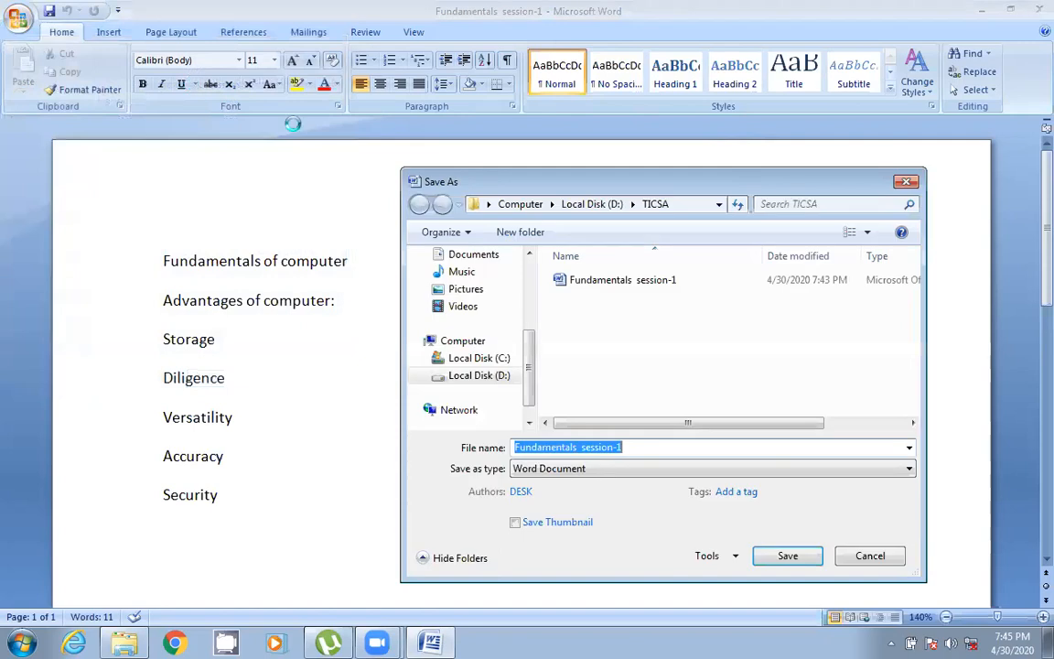
pyautogui.click(661, 448)
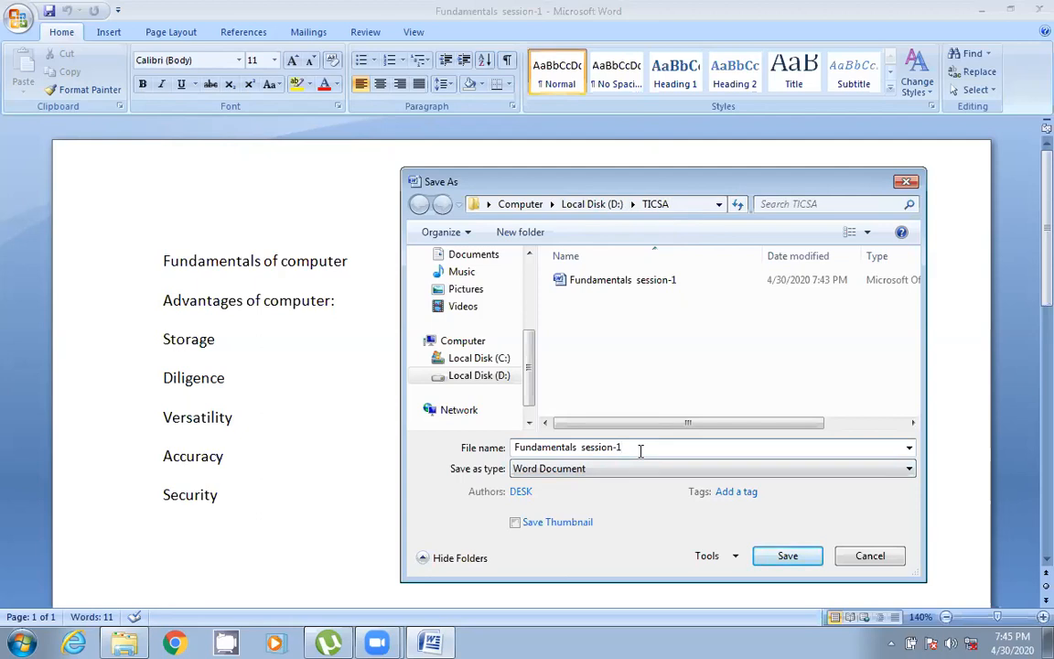
pyautogui.press('BackSpace')
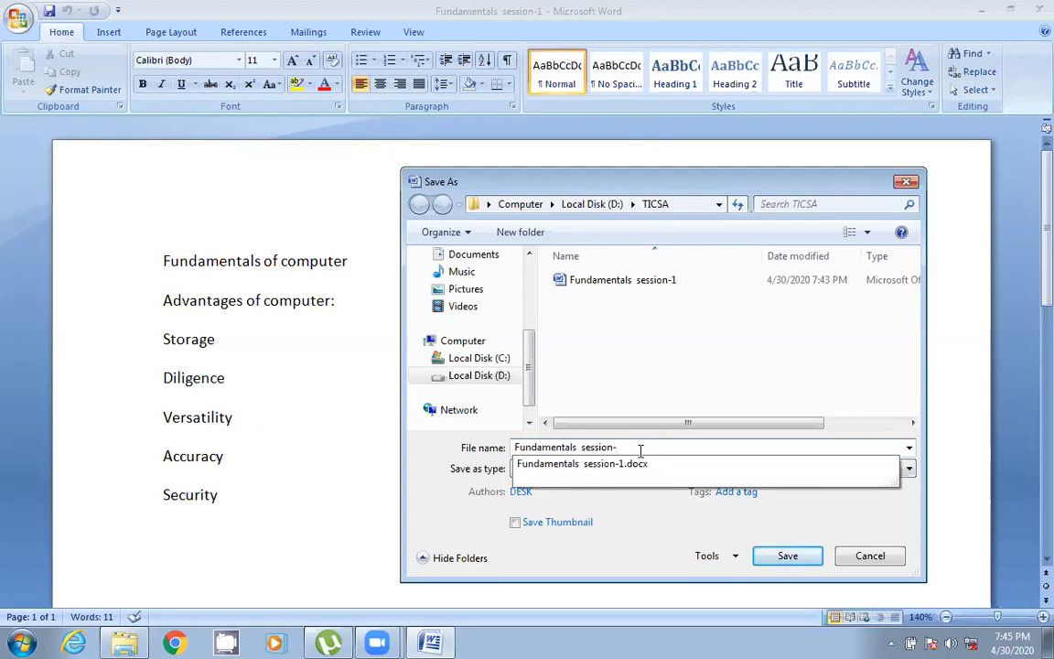
pyautogui.write('1 copyu')
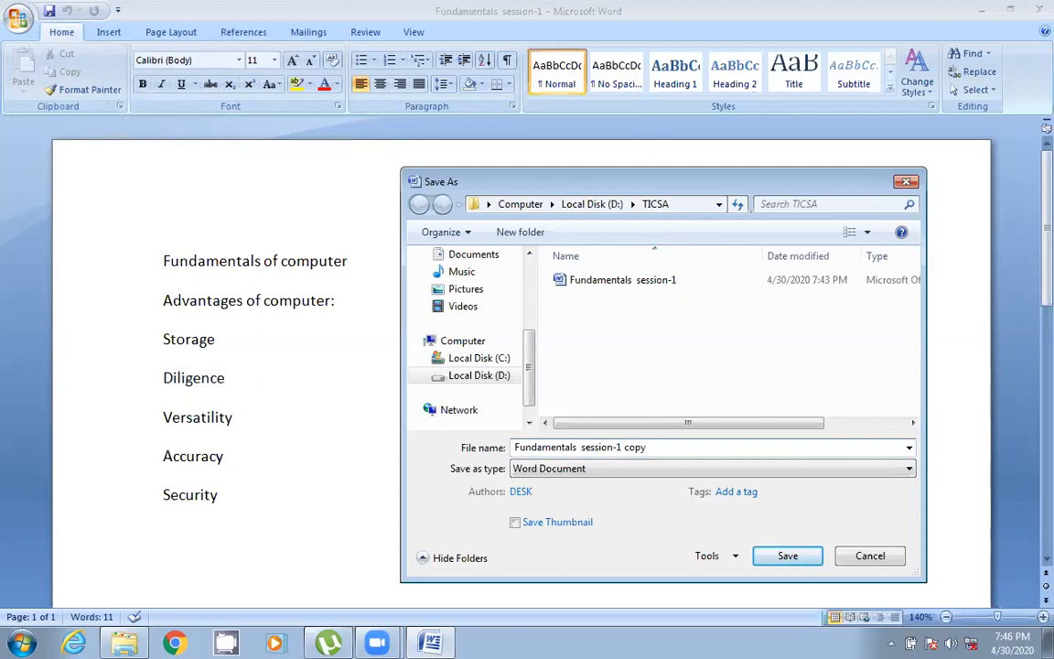
pyautogui.click(789, 558)
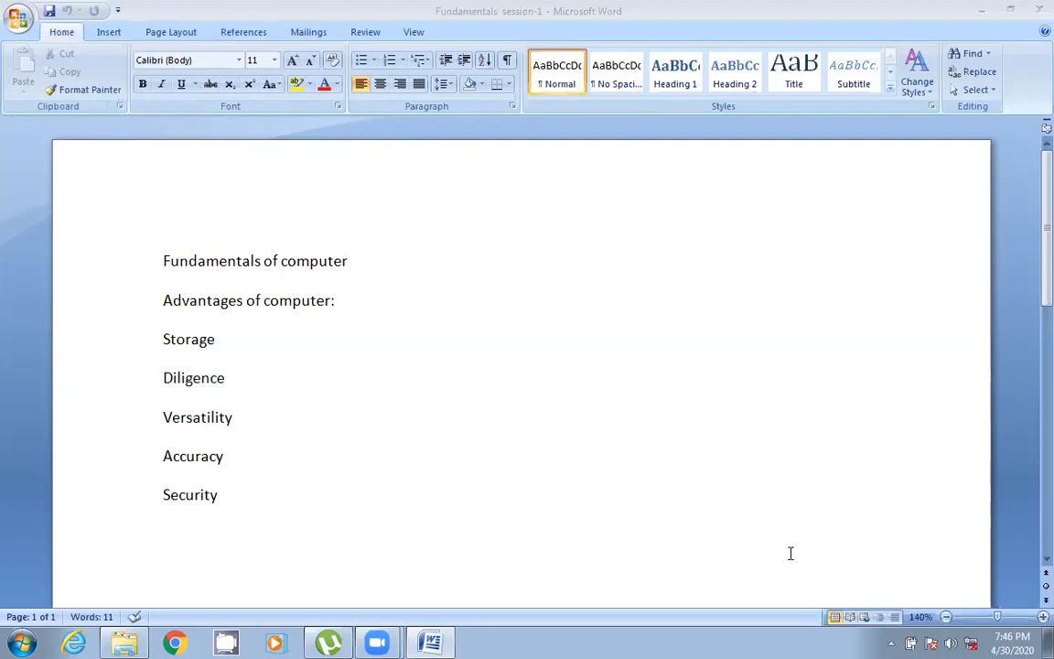
# - Open the TICSA folder on Local Disk (D:) in the file browser to check the saved documents
pyautogui.click(981, 9)
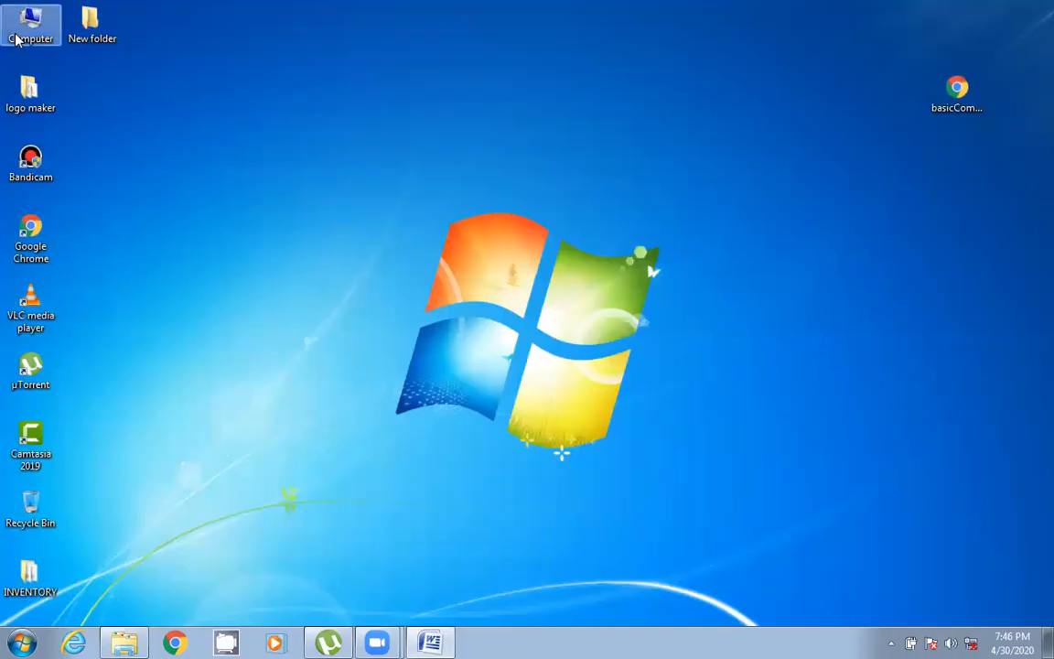
pyautogui.doubleClick(28, 32)
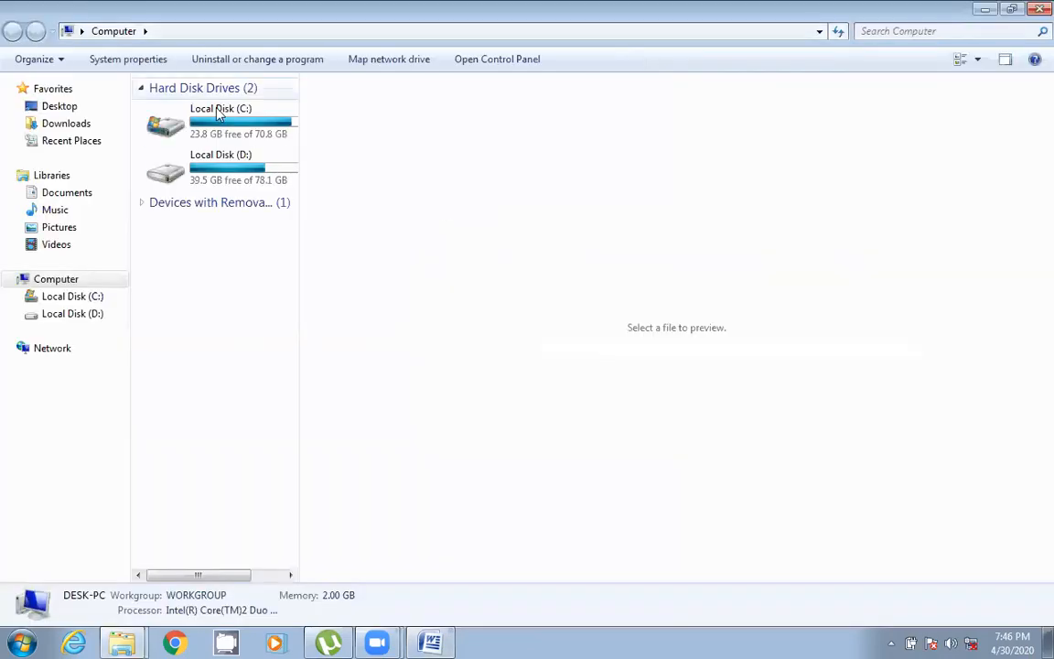
pyautogui.doubleClick(211, 169)
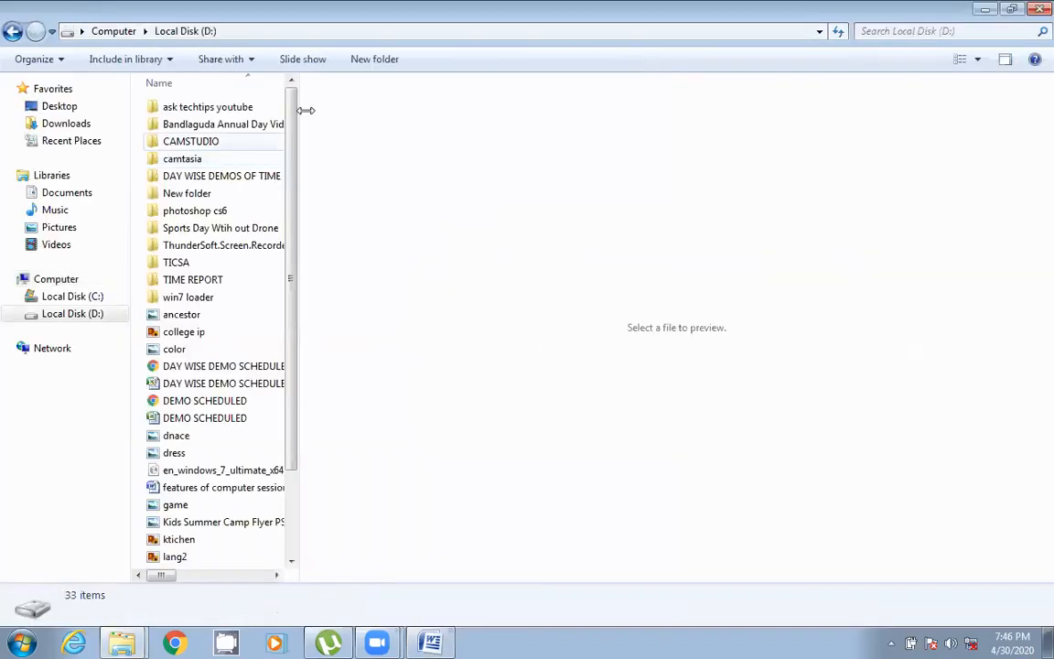
pyautogui.doubleClick(206, 264)
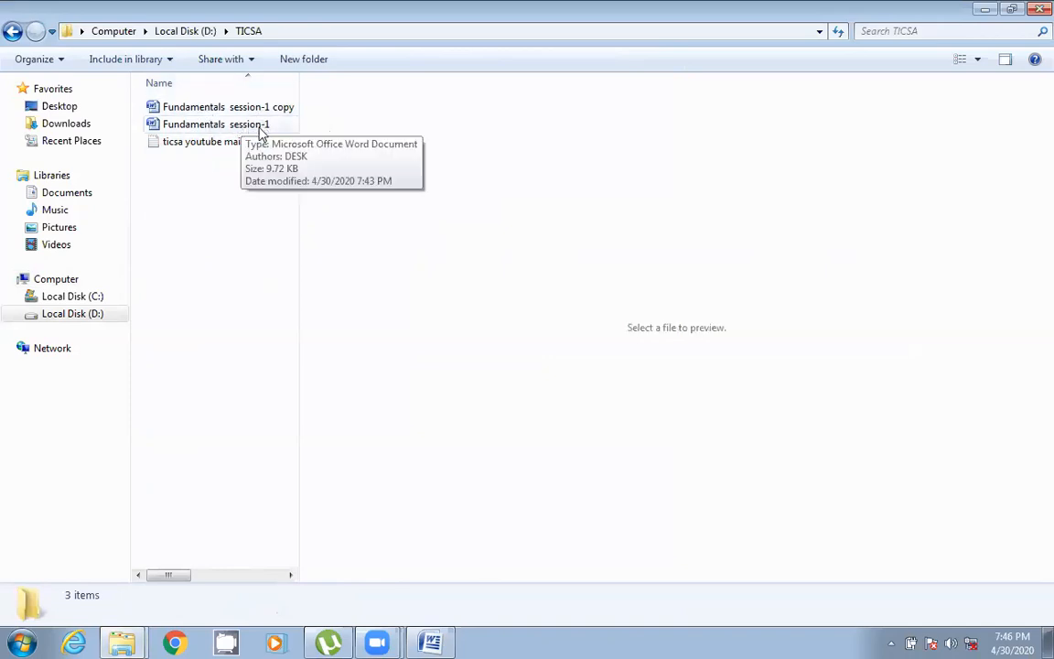
pyautogui.click(255, 128)
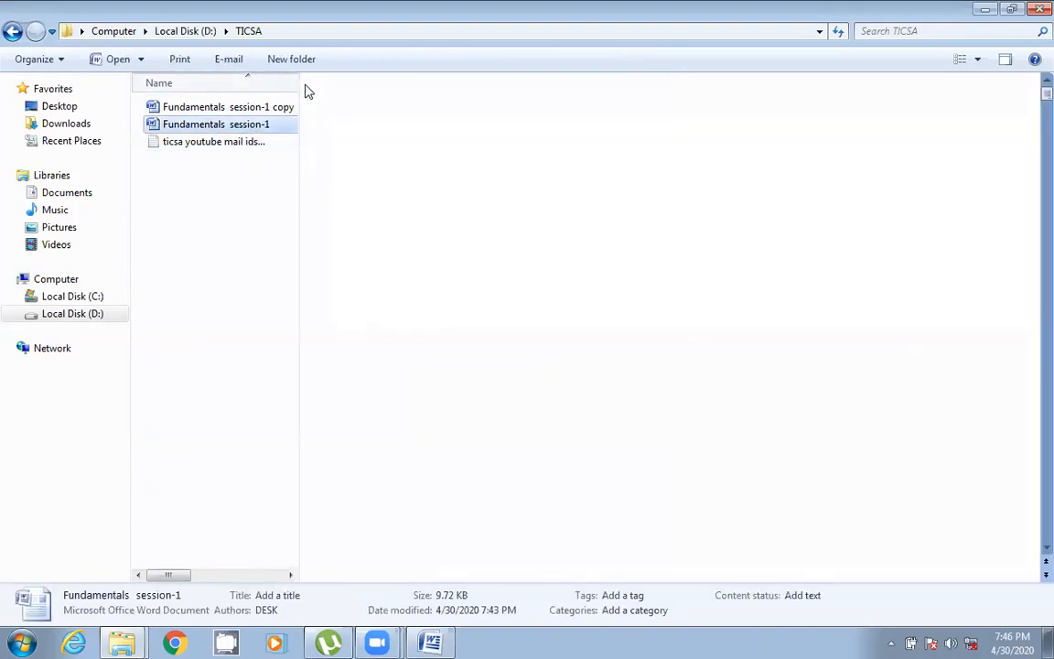
pyautogui.moveTo(299, 84); pyautogui.dragTo(412, 89)
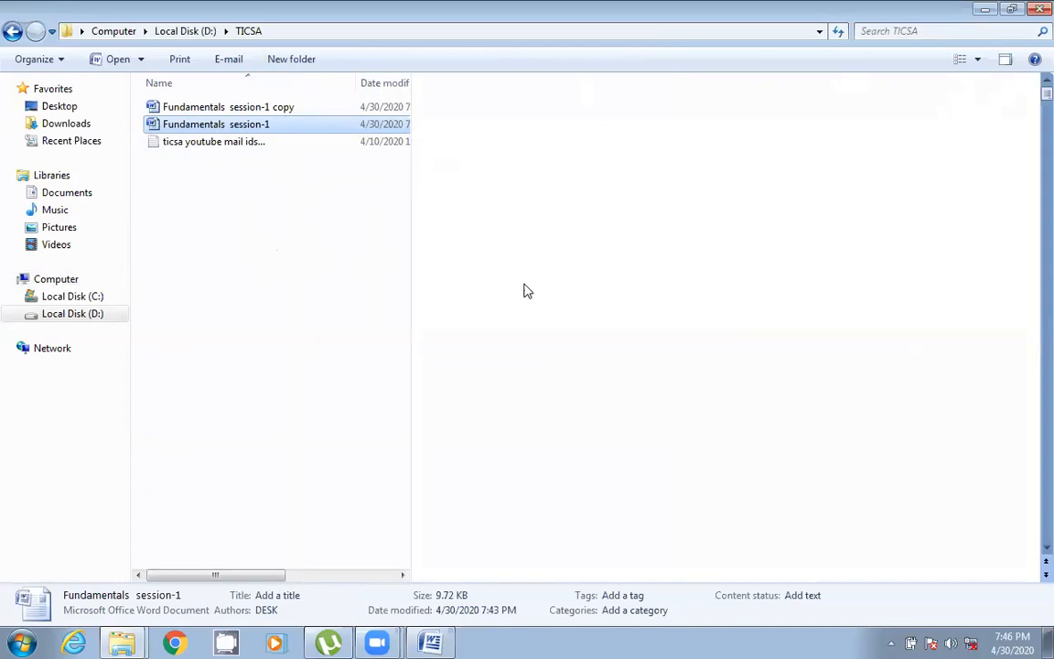
pyautogui.click(984, 9)
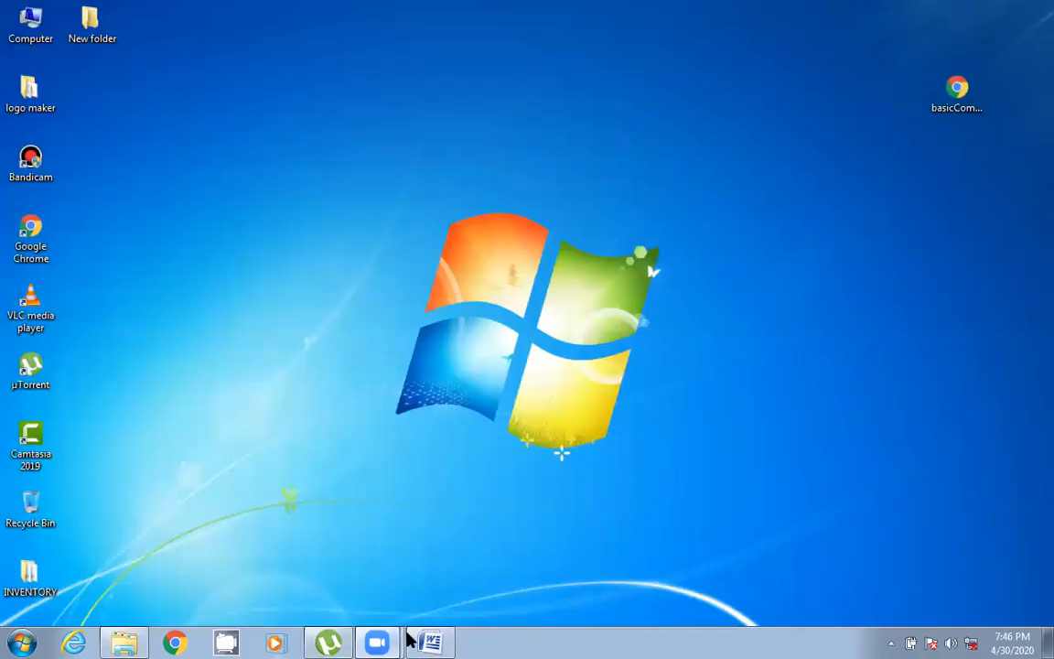
# - Save the document to the Desktop under the name Fundamentals session-1
pyautogui.click(428, 640)
pyautogui.click(18, 18)
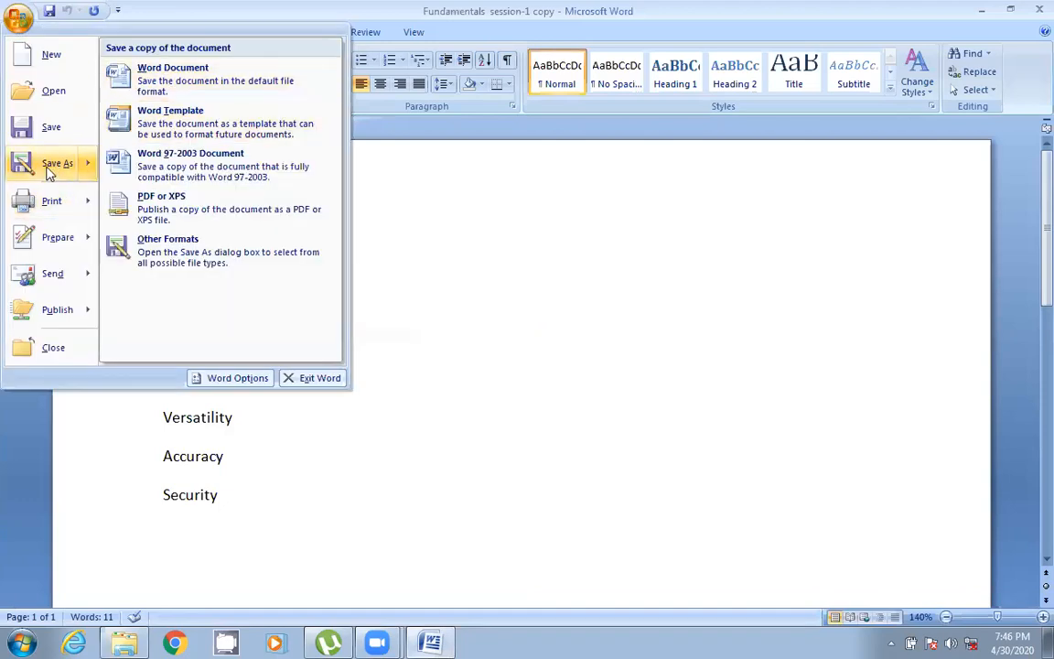
pyautogui.click(50, 170)
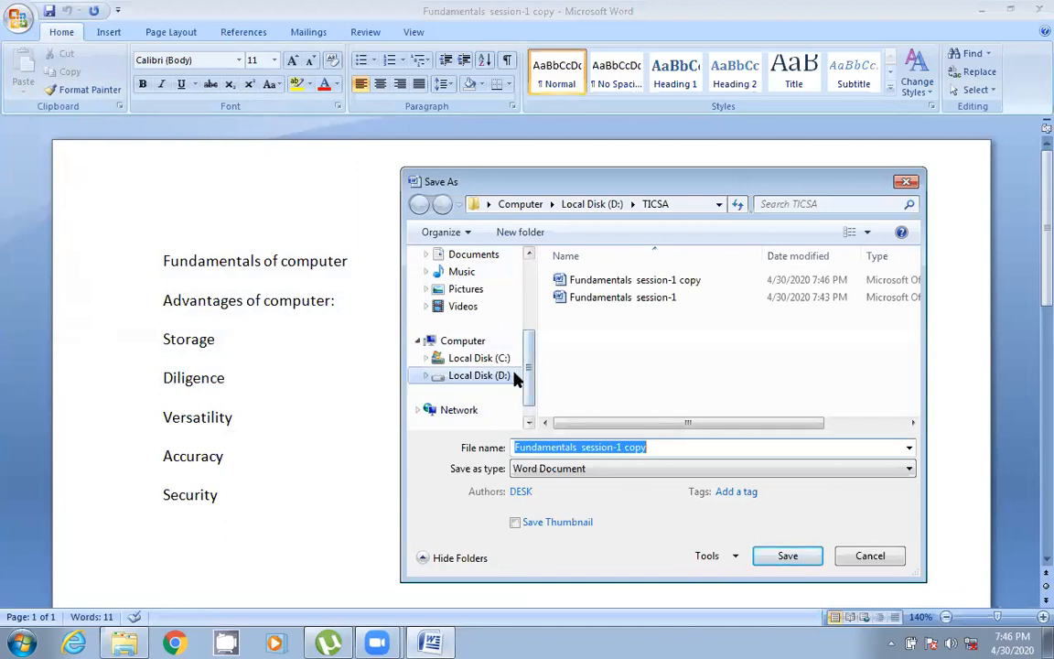
pyautogui.moveTo(527, 375); pyautogui.dragTo(527, 306)
pyautogui.click(469, 315)
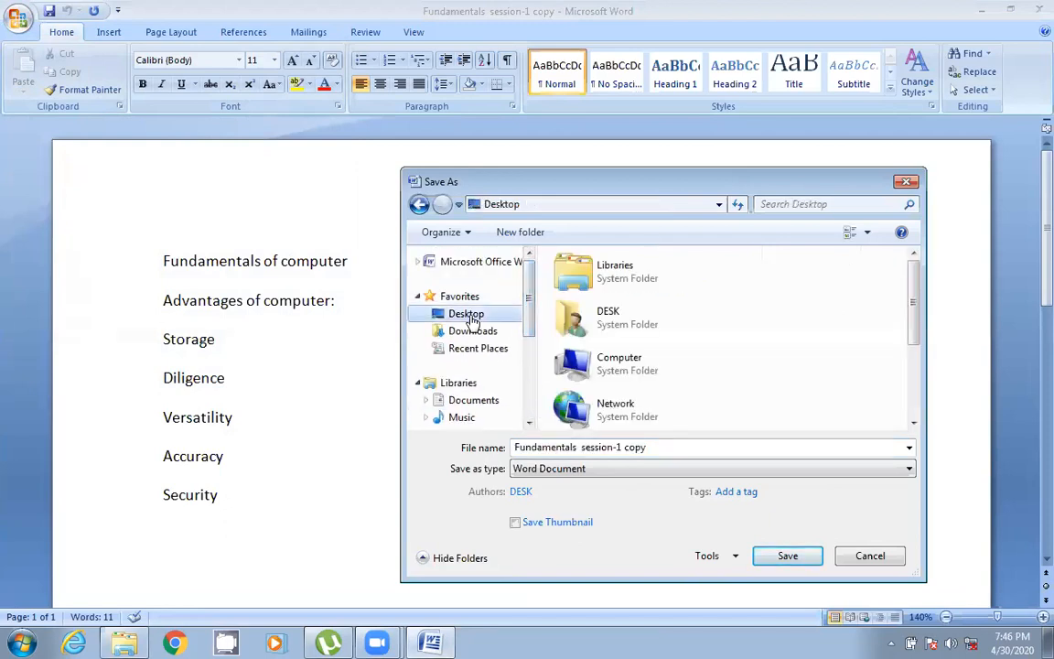
pyautogui.click(680, 449)
pyautogui.click(659, 450)
pyautogui.press('BackSpace')
pyautogui.press('BackSpace')
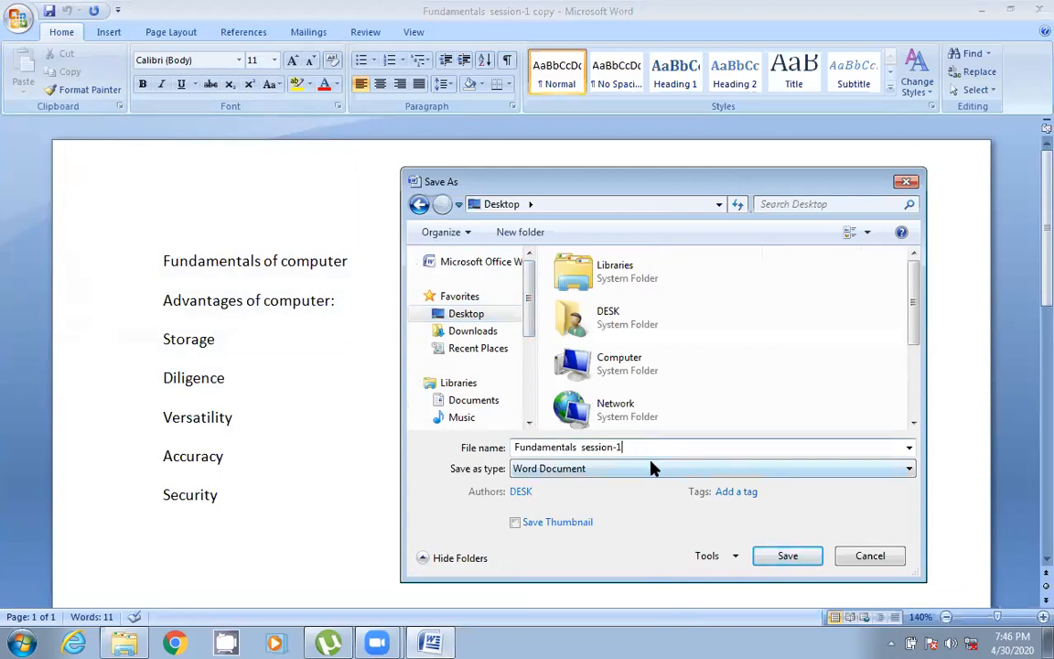
pyautogui.click(778, 557)
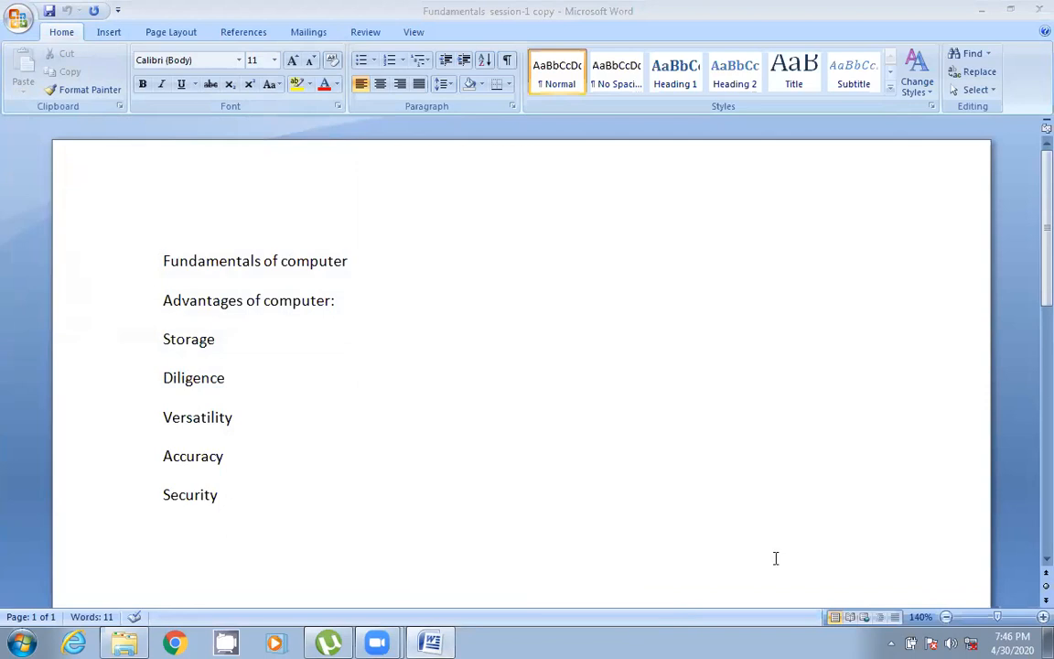
# - Close the document and open the TICSA folder on Local Disk (D:) to review its files
pyautogui.click(1034, 11)
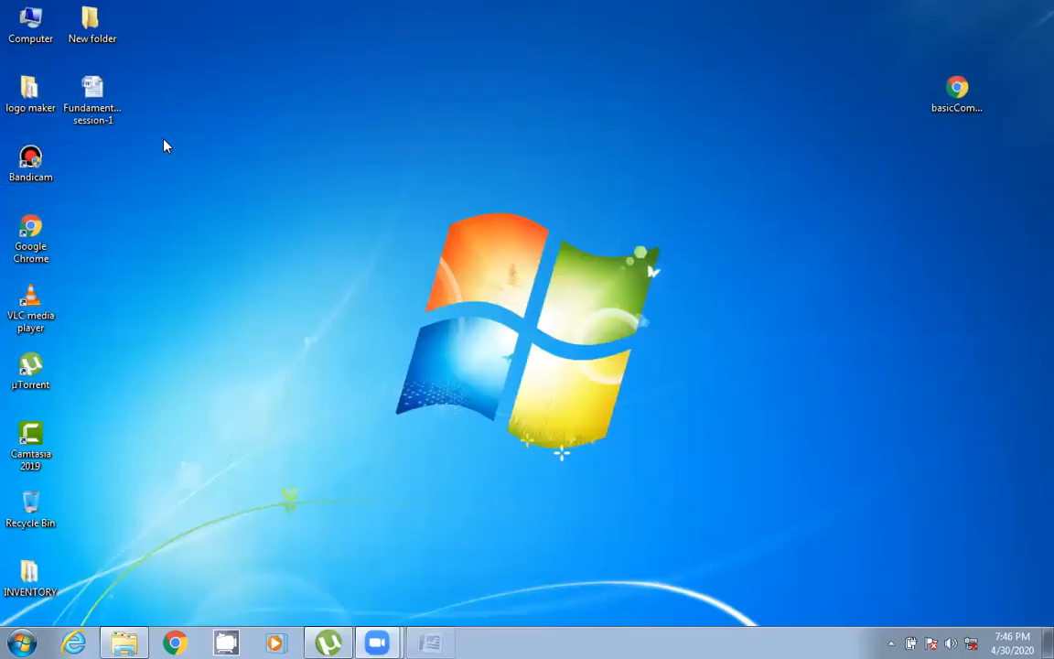
pyautogui.moveTo(163, 138); pyautogui.dragTo(75, 68)
pyautogui.doubleClick(30, 23)
pyautogui.doubleClick(229, 168)
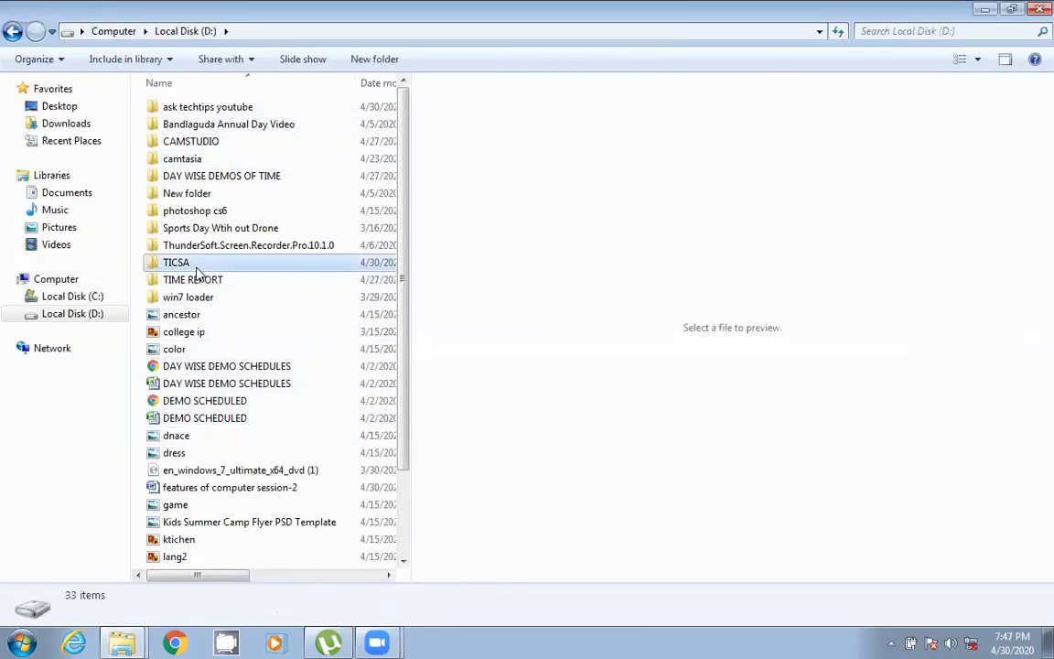
pyautogui.doubleClick(177, 261)
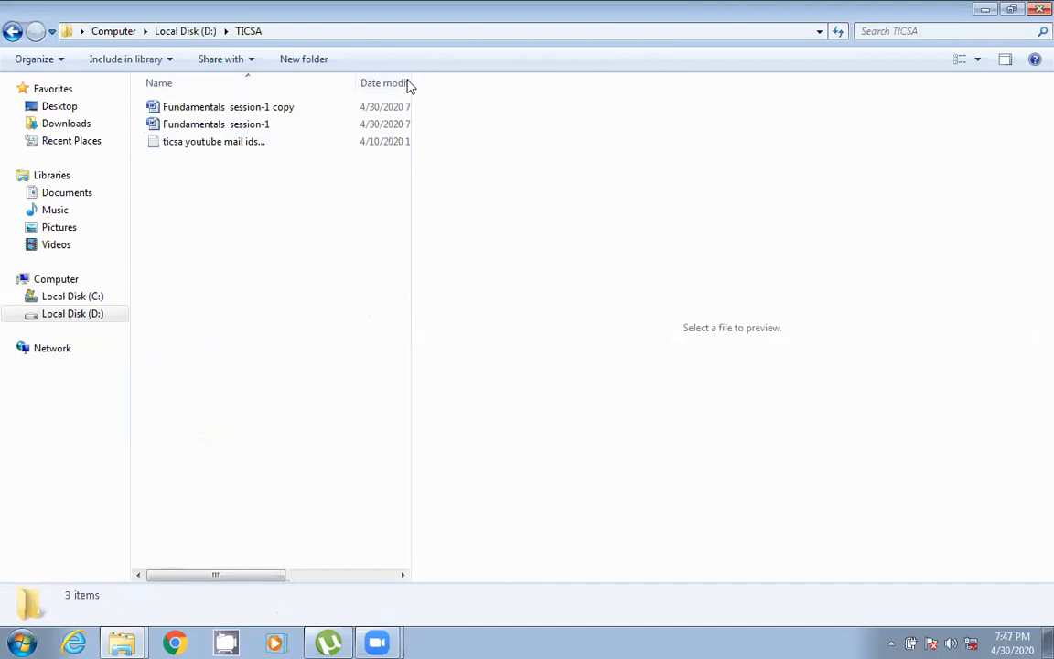
pyautogui.moveTo(412, 82); pyautogui.dragTo(689, 99)
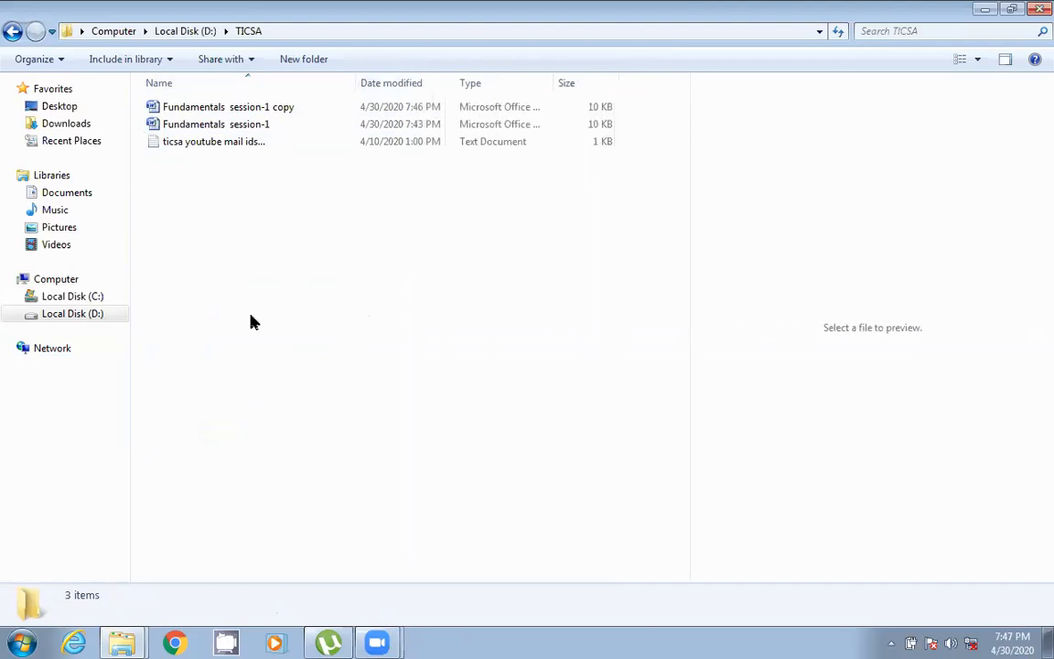